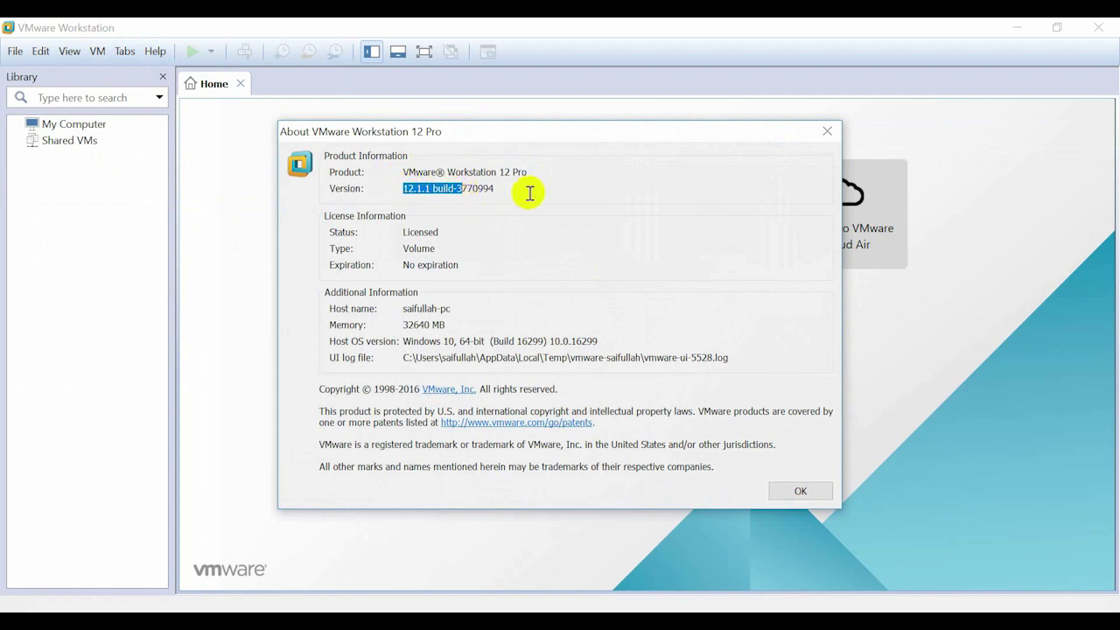
Close the product information and import GNS3 VM.ova from the Install GNS3 folder as a new VMware virtual machine
left_click(547, 245)
left_click(800, 492)
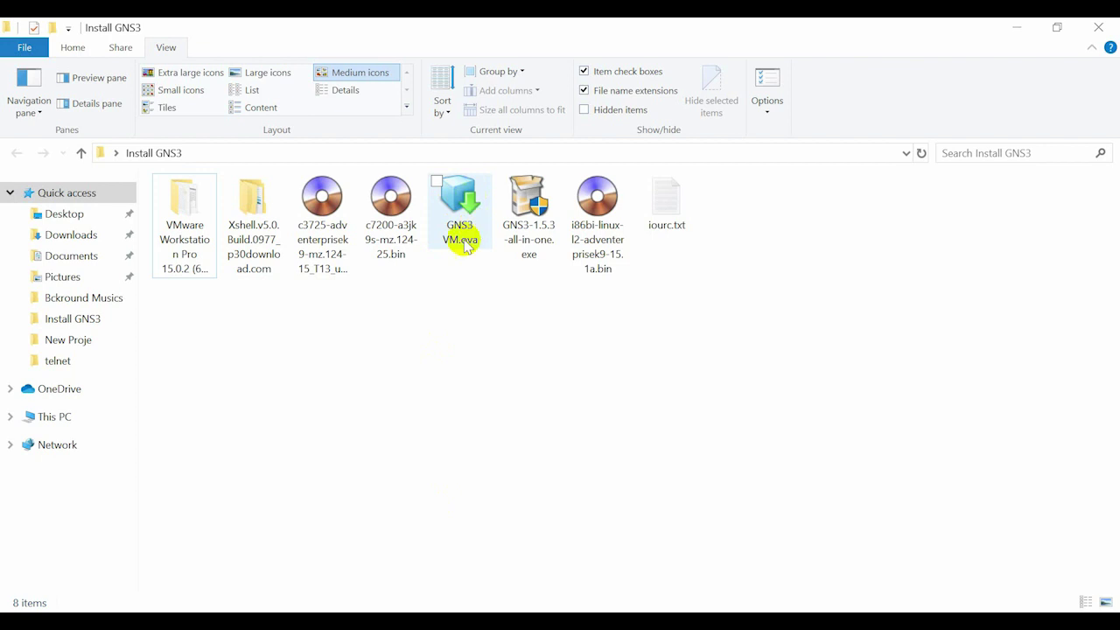
double_click(464, 236)
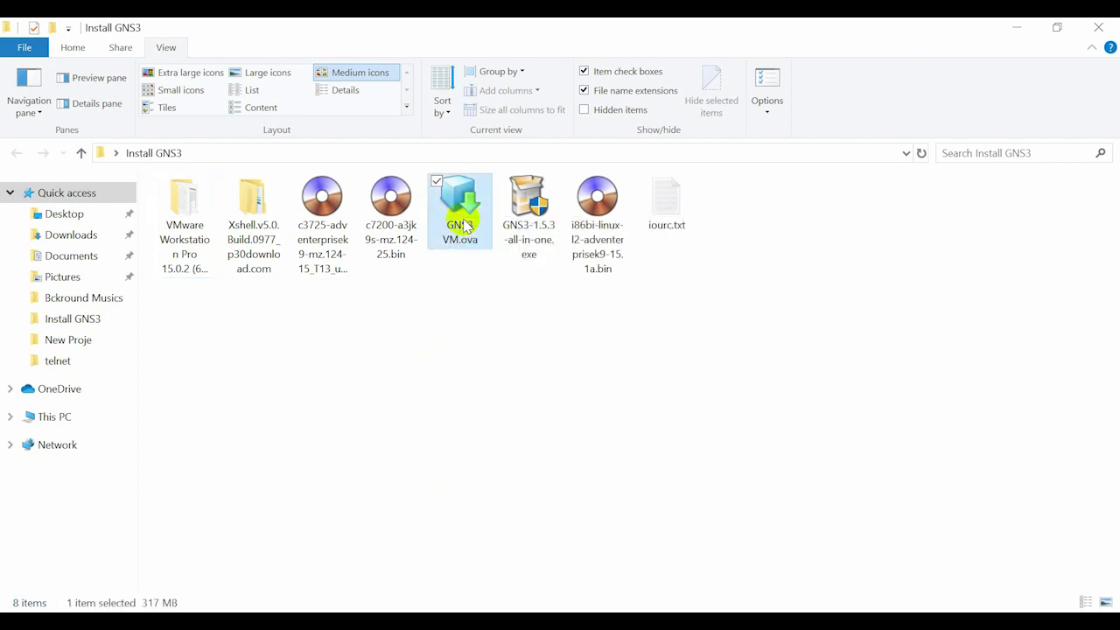
double_click(497, 320)
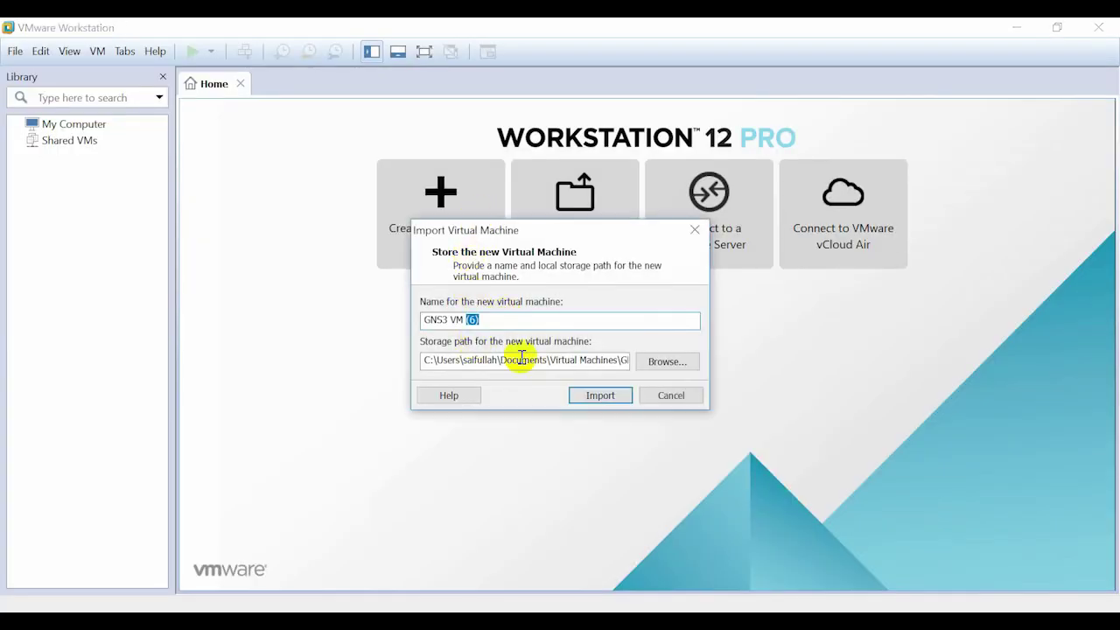
left_click(601, 396)
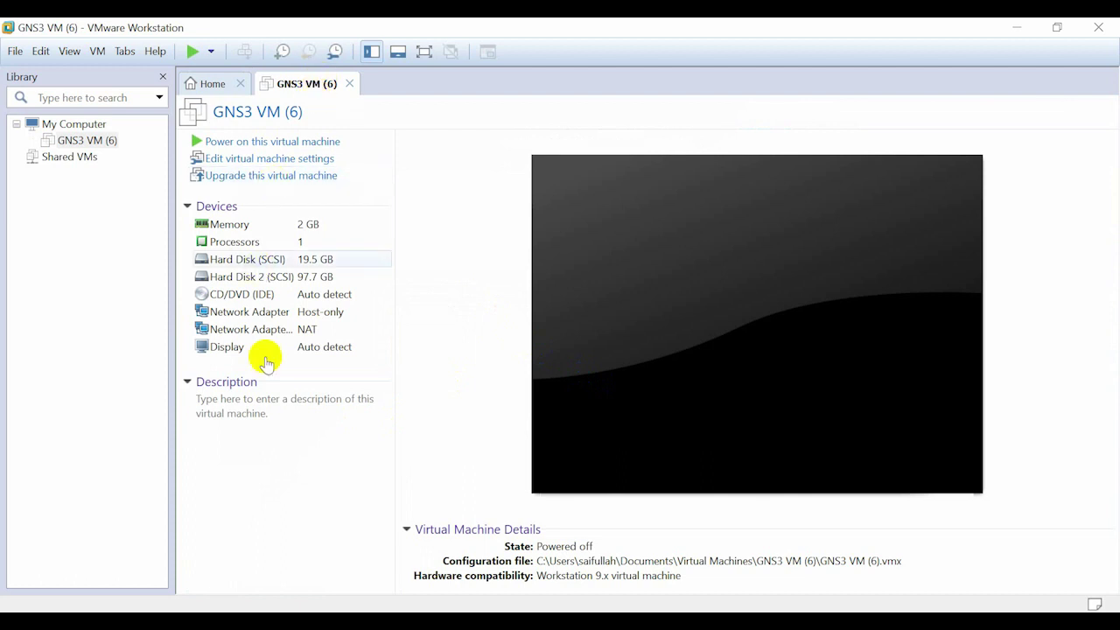
Rename the imported virtual machine to GNS3 VM 12 and power it on
right_click(103, 145)
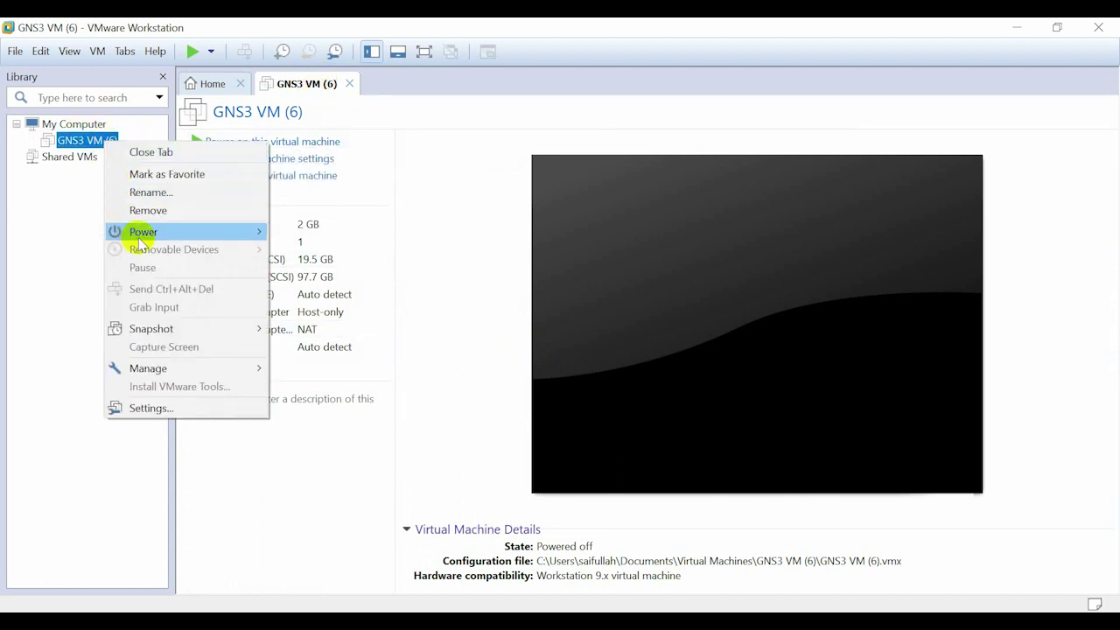
left_click(150, 192)
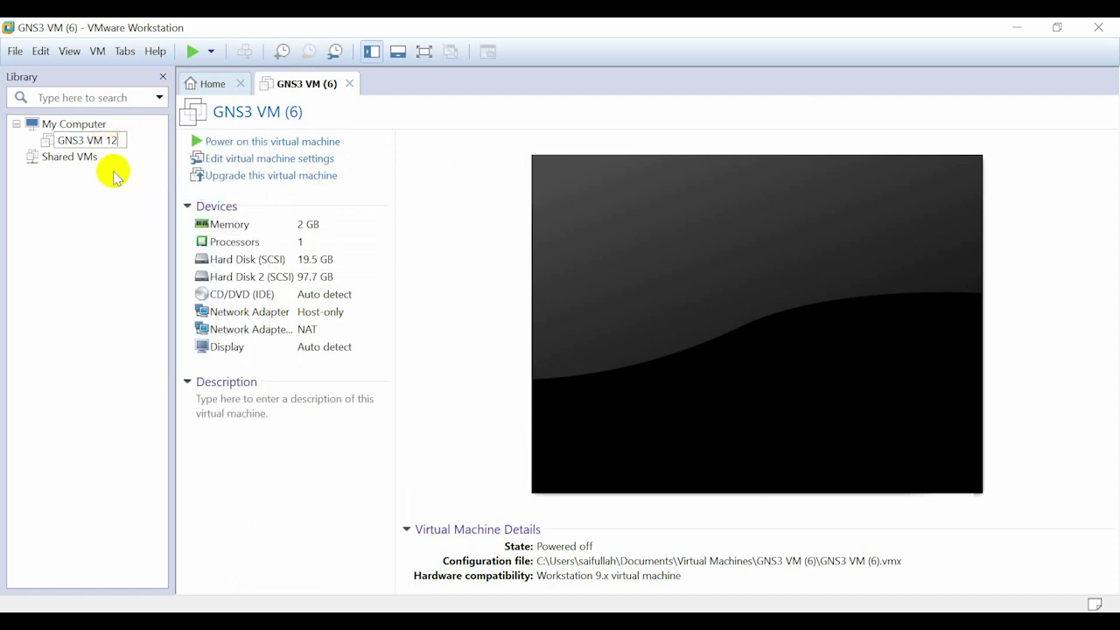
key("Return")
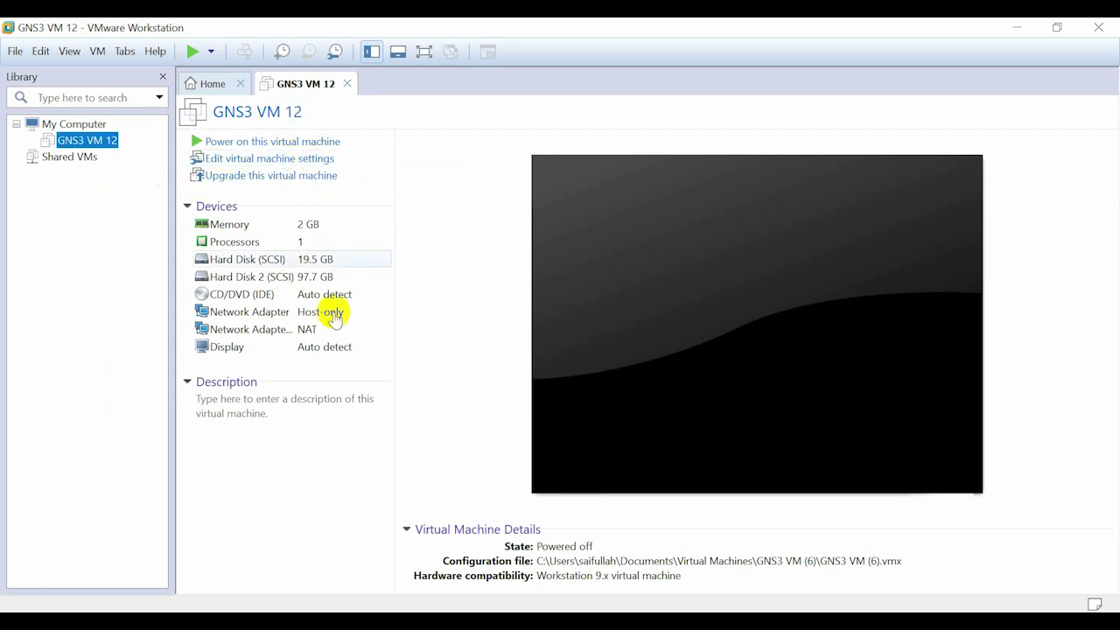
left_click(307, 140)
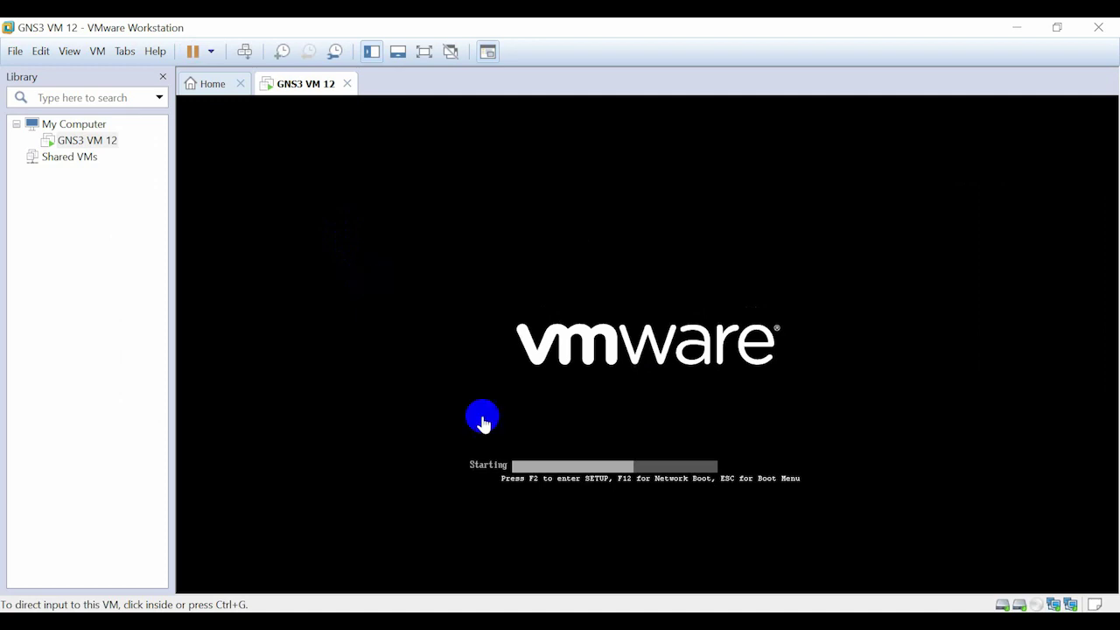
Run GNS3-1.5.3-all-in-one.exe from the Install GNS3 folder and start installation with the default components into C:\Program Files\GNS3
mouse_move(452, 622)
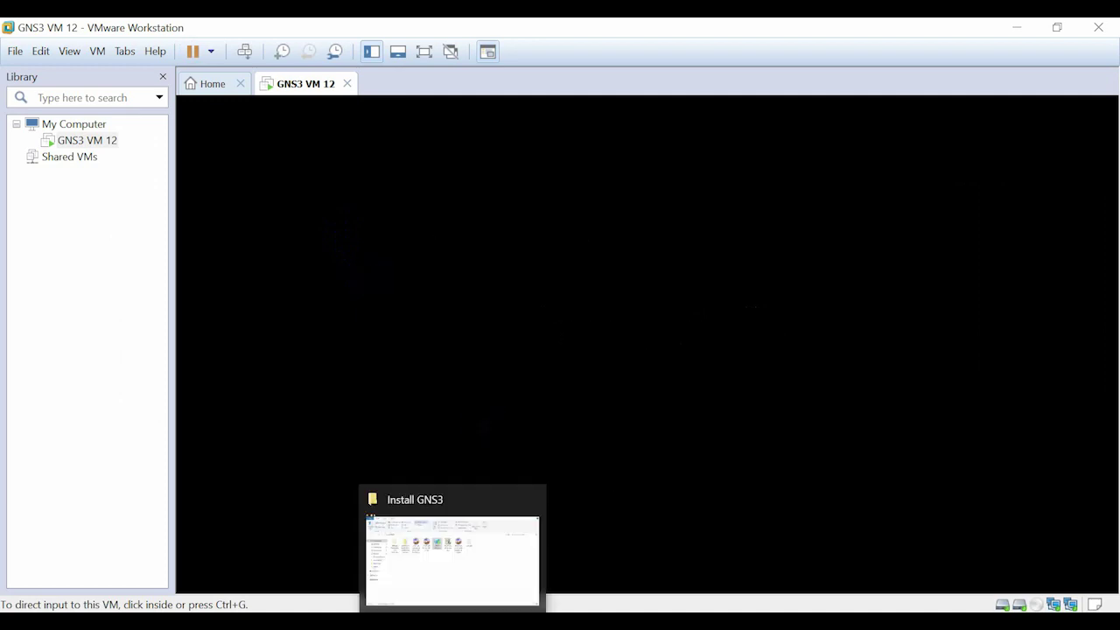
left_click(464, 591)
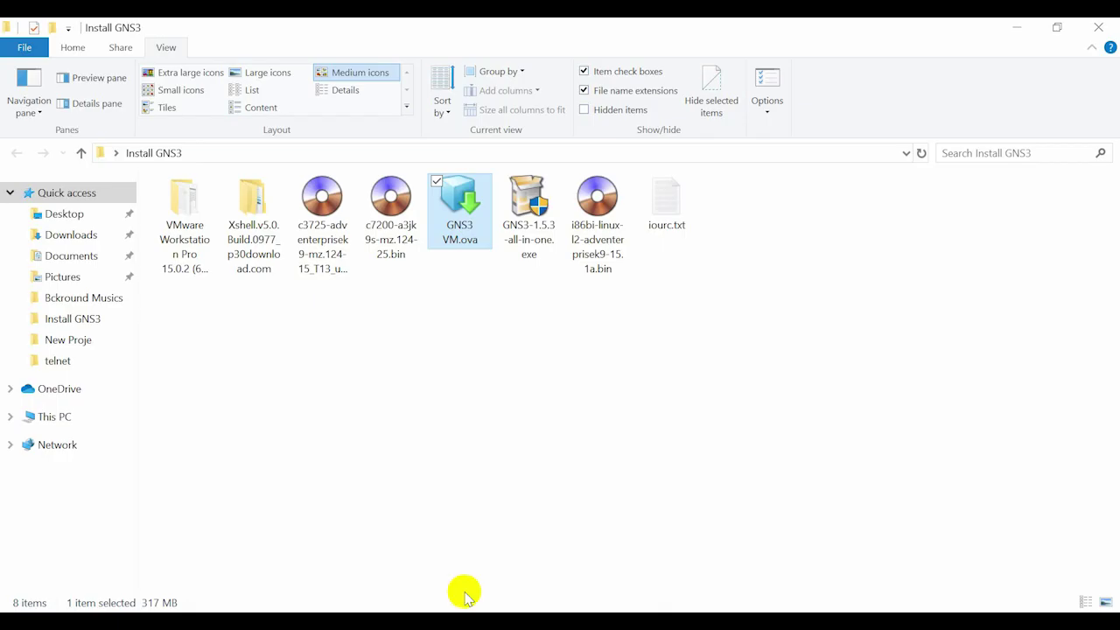
left_click(528, 228)
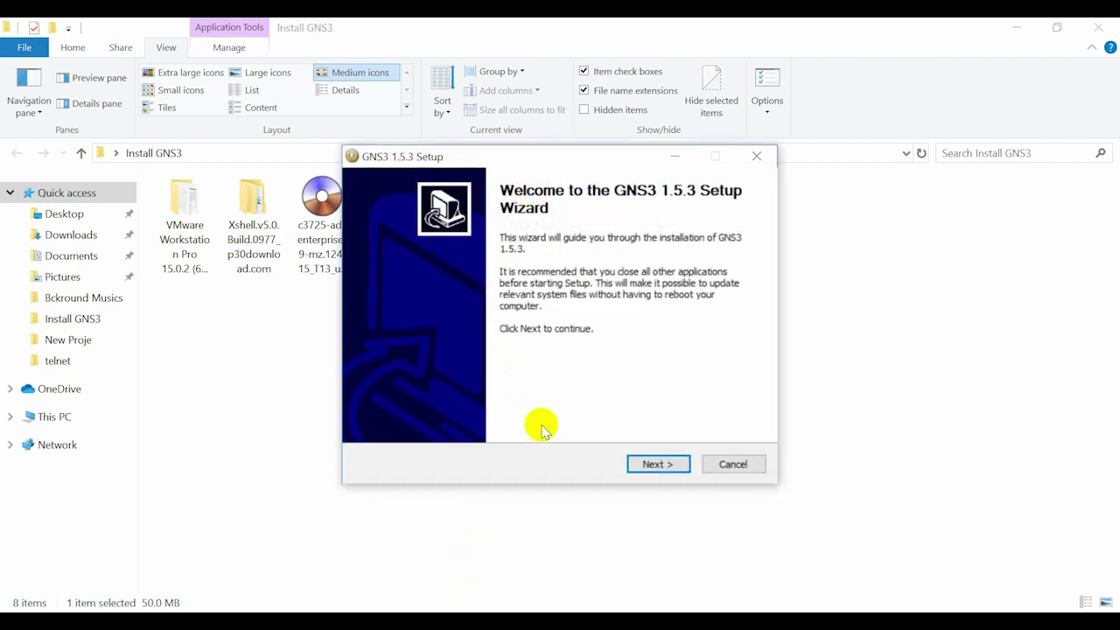
left_click(656, 463)
left_click(657, 464)
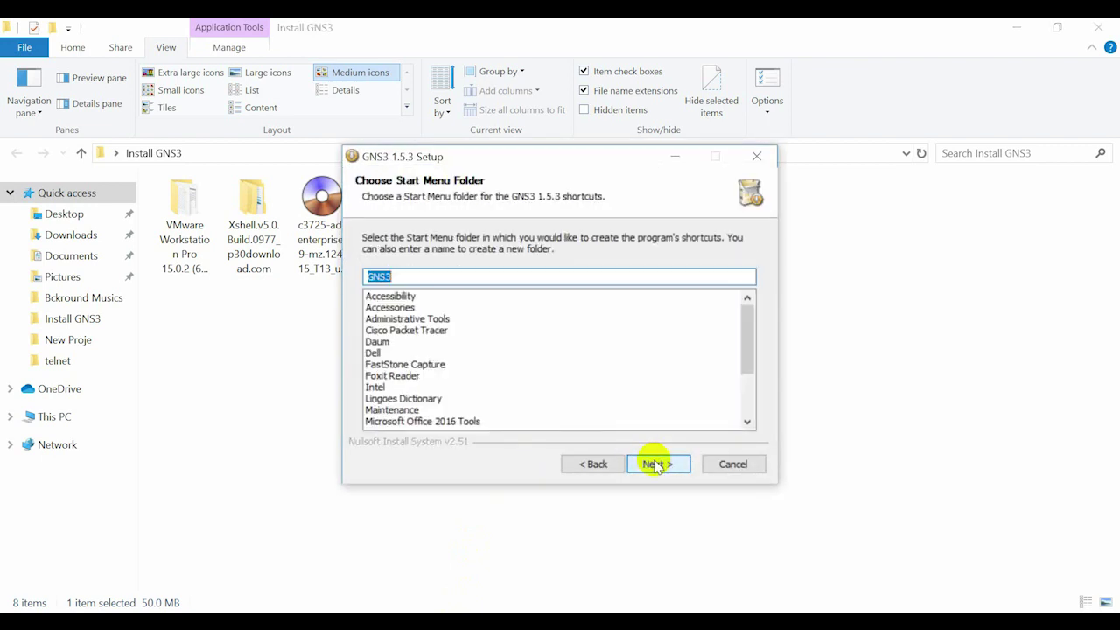
left_click(657, 464)
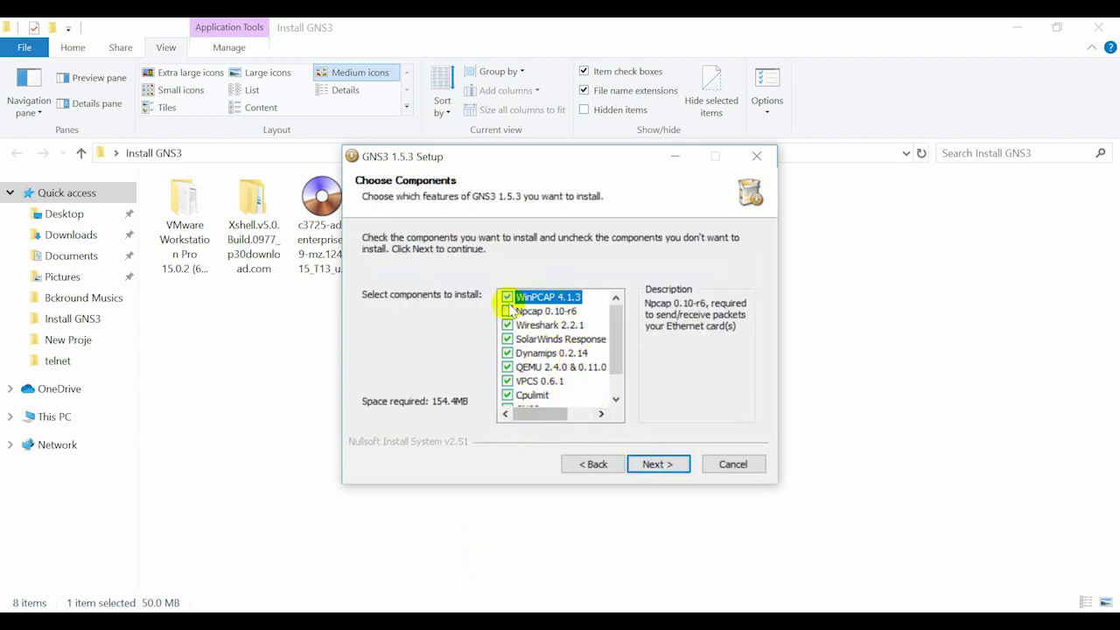
left_click(658, 465)
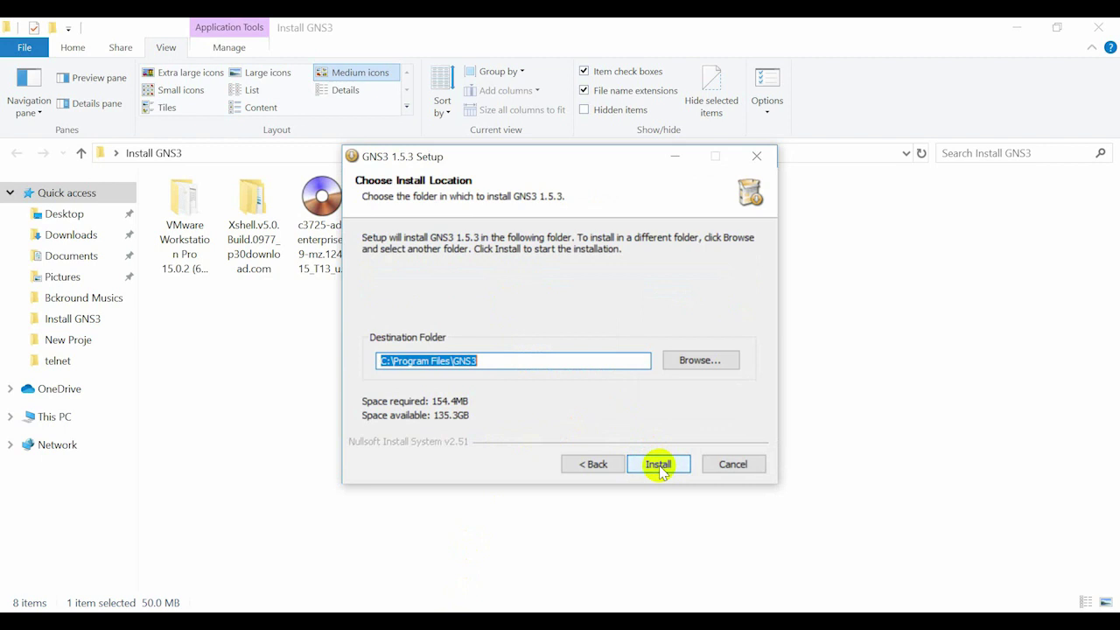
left_click(658, 465)
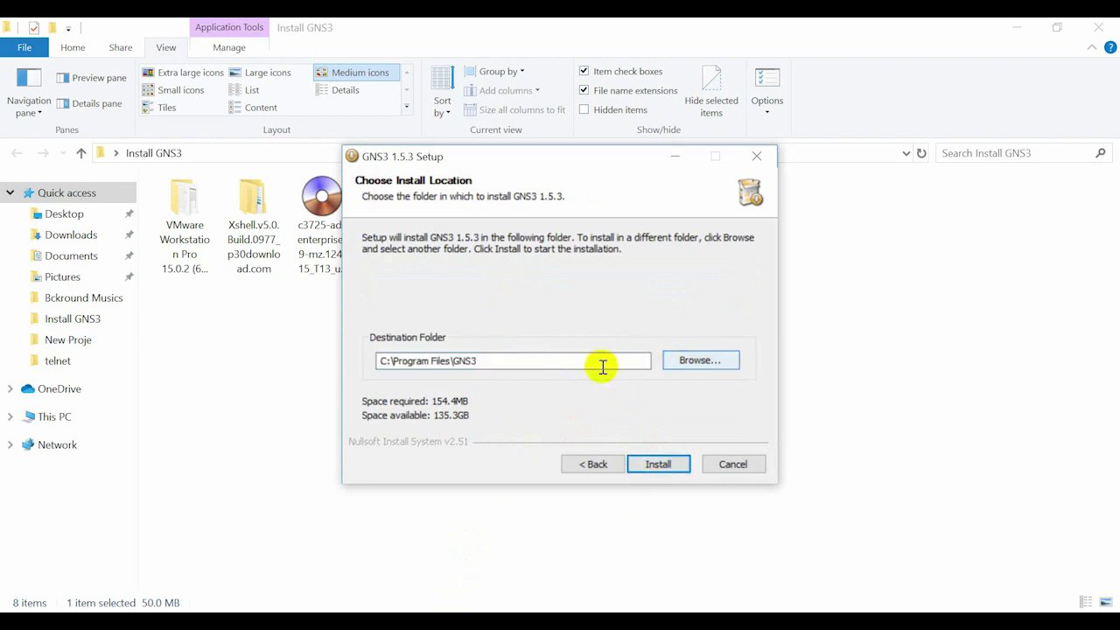
left_click(658, 464)
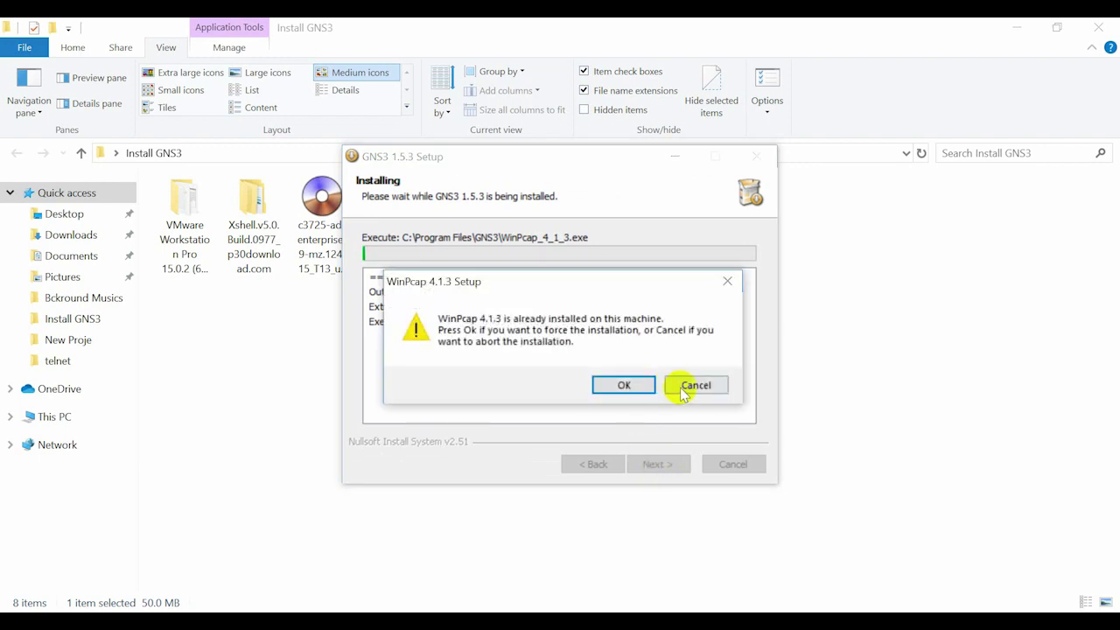
Cancel the forced reinstallation of WinPcap 4.1.3 and answer the remaining installer prompts
left_click(683, 393)
left_click(684, 393)
left_click(656, 383)
left_click(658, 389)
left_click(659, 384)
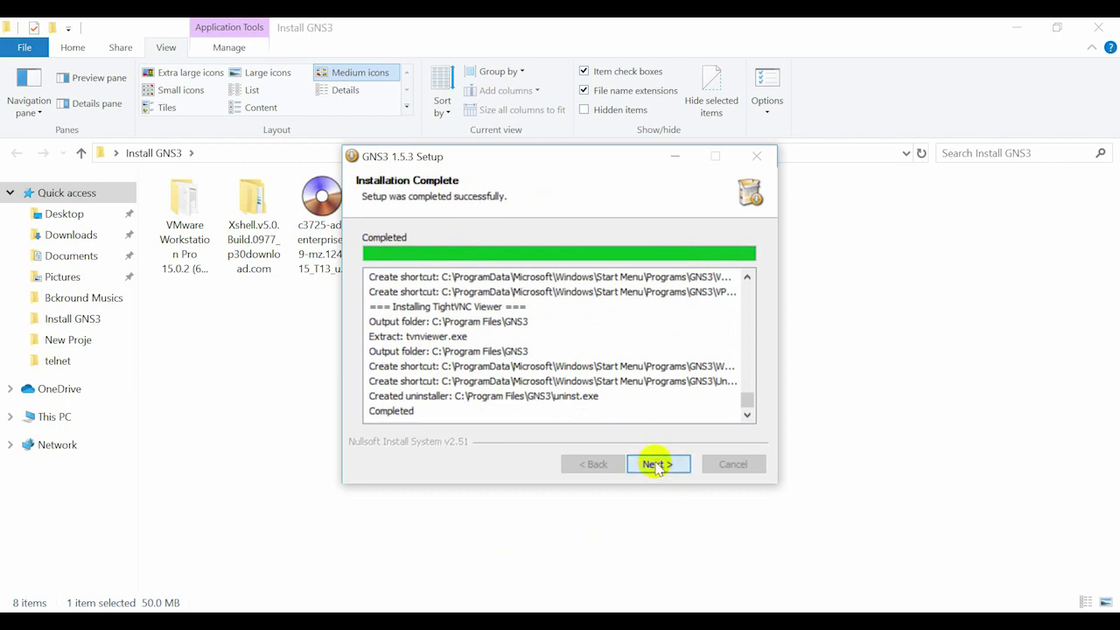
Finish the GNS3 1.5.3 setup wizard and close the gns3.com thank-you page in the browser
left_click(659, 465)
left_click(555, 347)
left_click(655, 464)
left_click(658, 465)
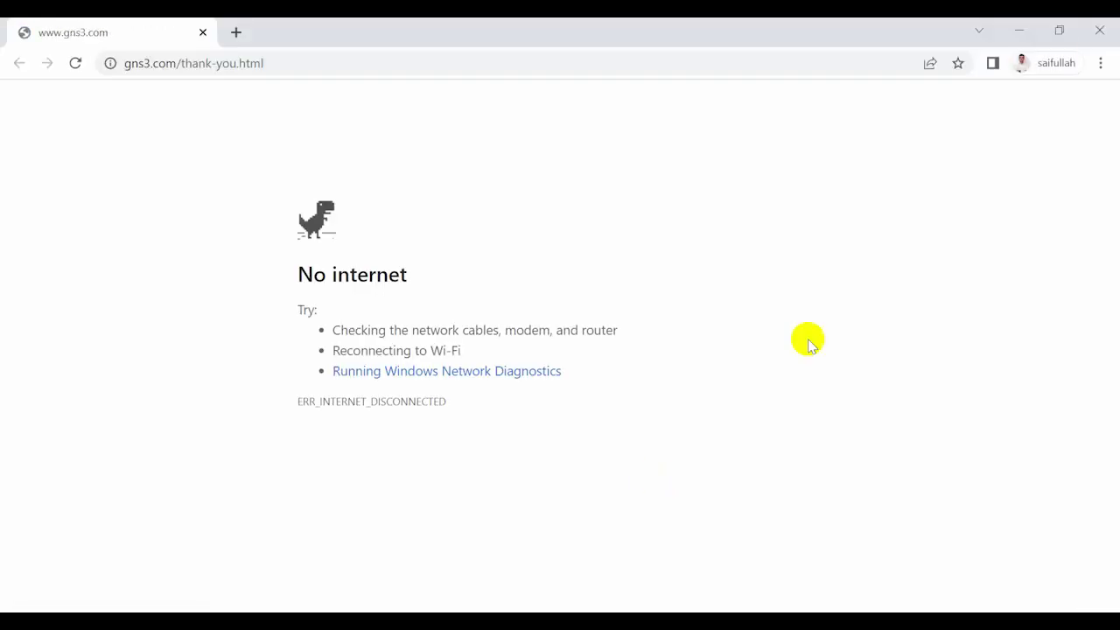
left_click(1100, 31)
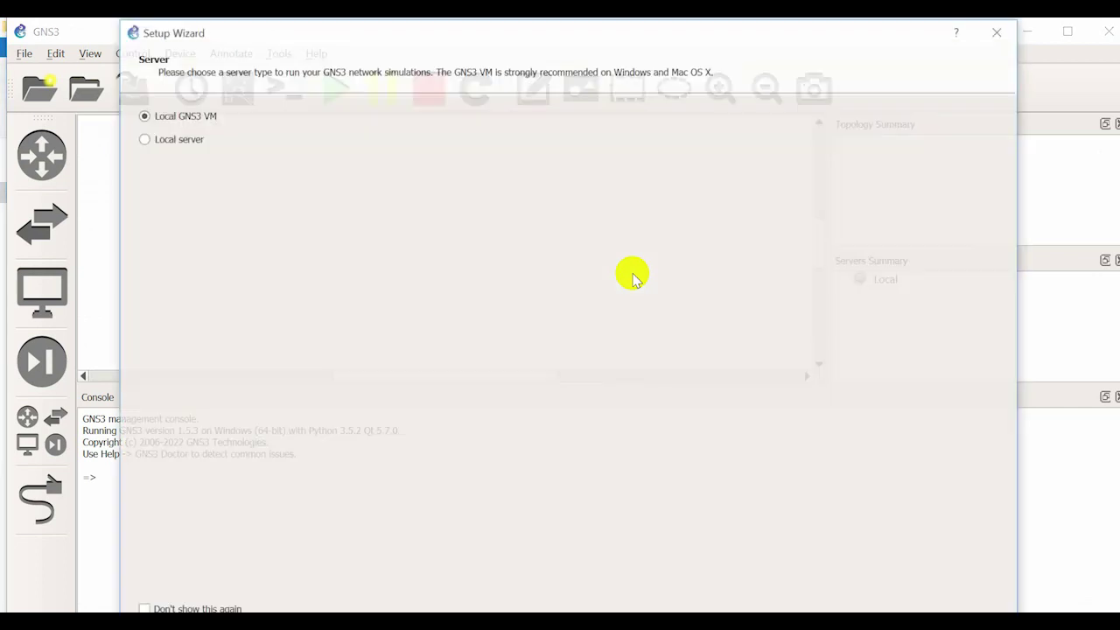
Configure GNS3 to use the local GNS3 VM on VMware, with GNS3 VM 12, 2 vCPU cores and a new RAM size
left_click_drag(430, 22, 430, 75)
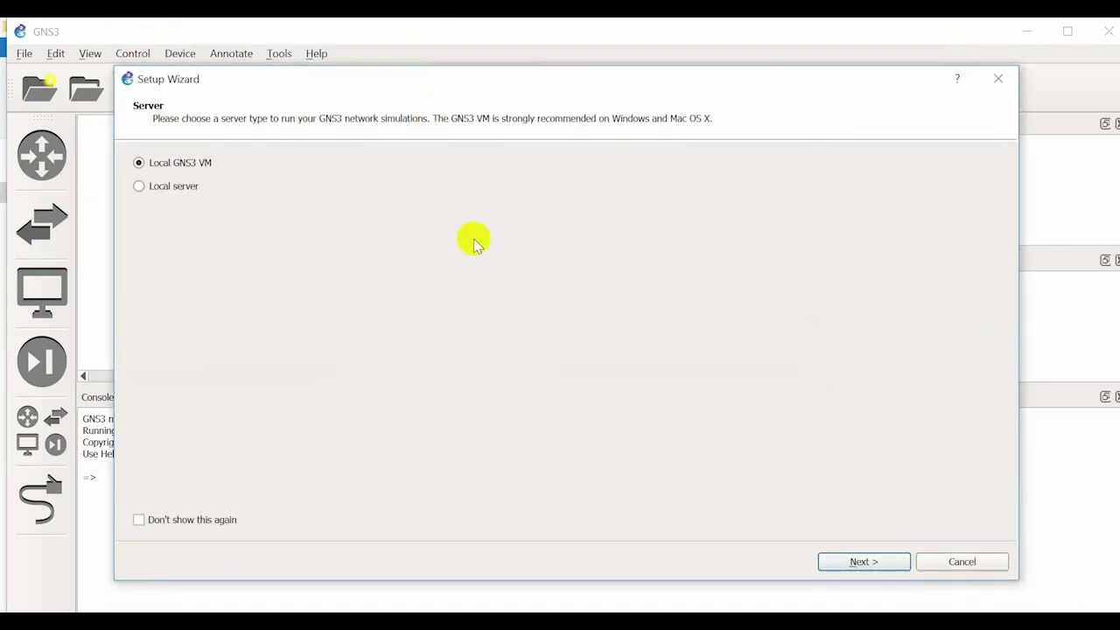
left_click(862, 561)
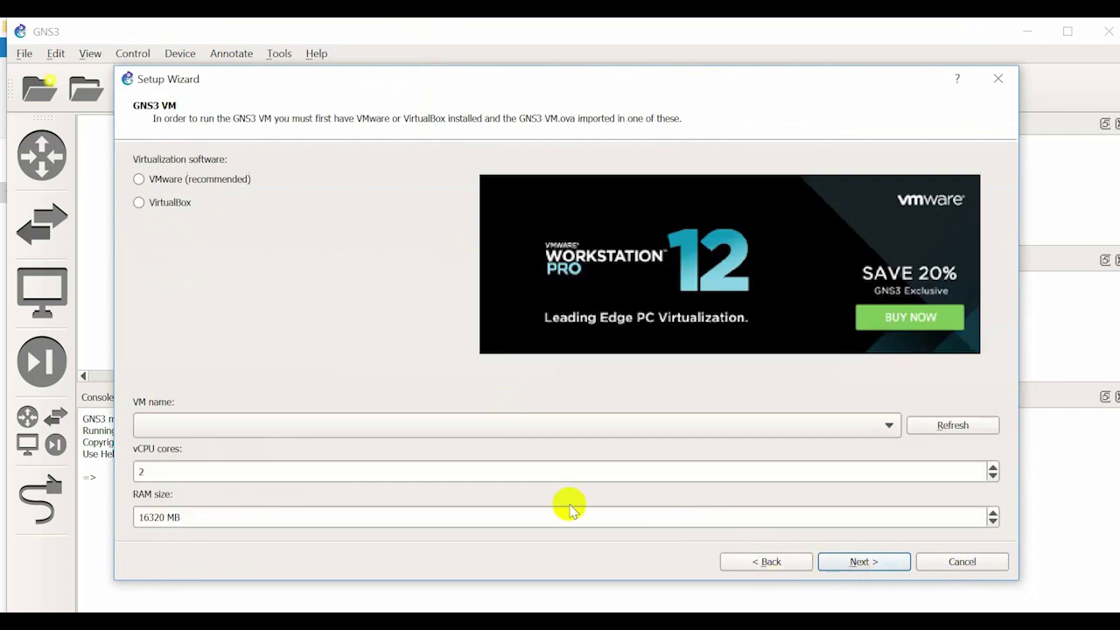
left_click(190, 184)
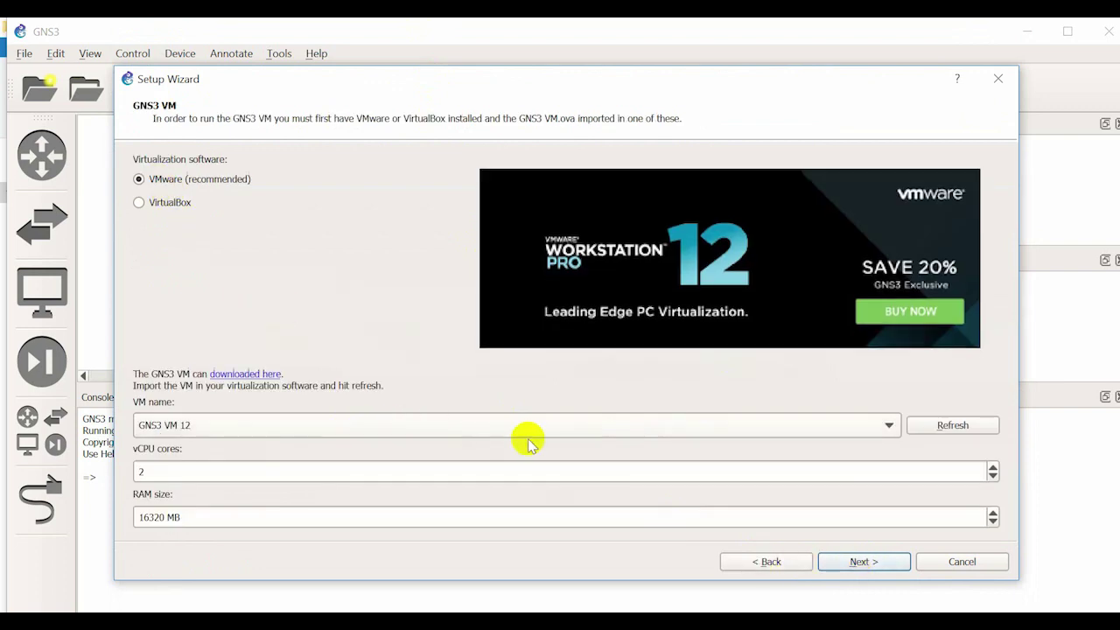
left_click(175, 418)
left_click(172, 477)
left_click(163, 517)
left_click_drag(163, 517, 40, 530)
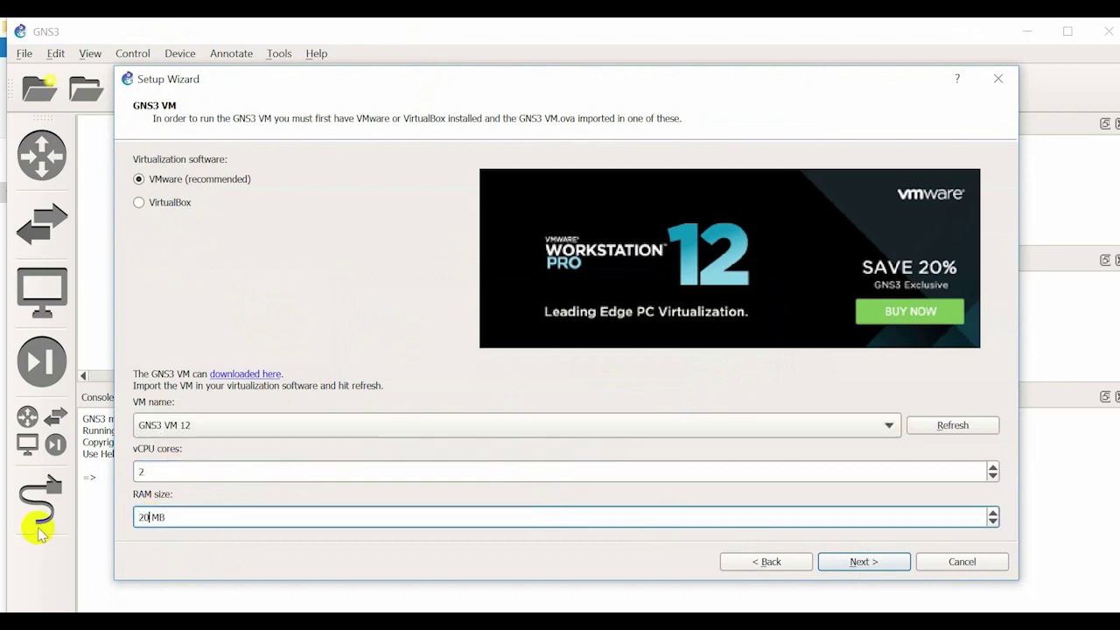
left_click(847, 562)
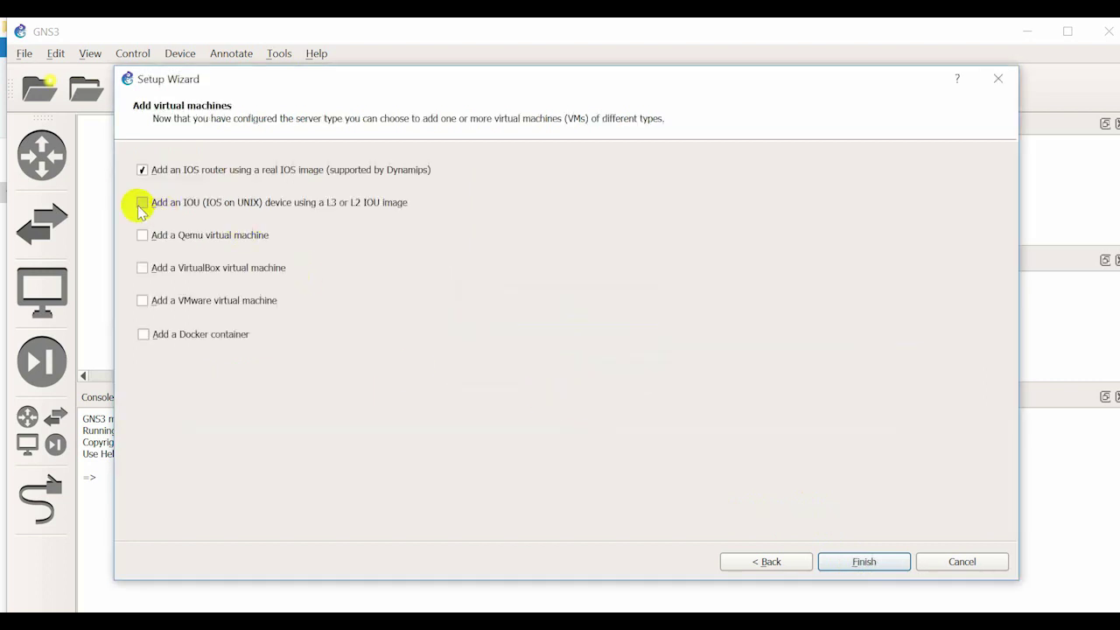
Choose to add IOS router and IOU devices, and load c3725-adventerprisek9-mz.124-15_T13_unZ.BIN as the router image on the GNS3 VM
left_click(864, 561)
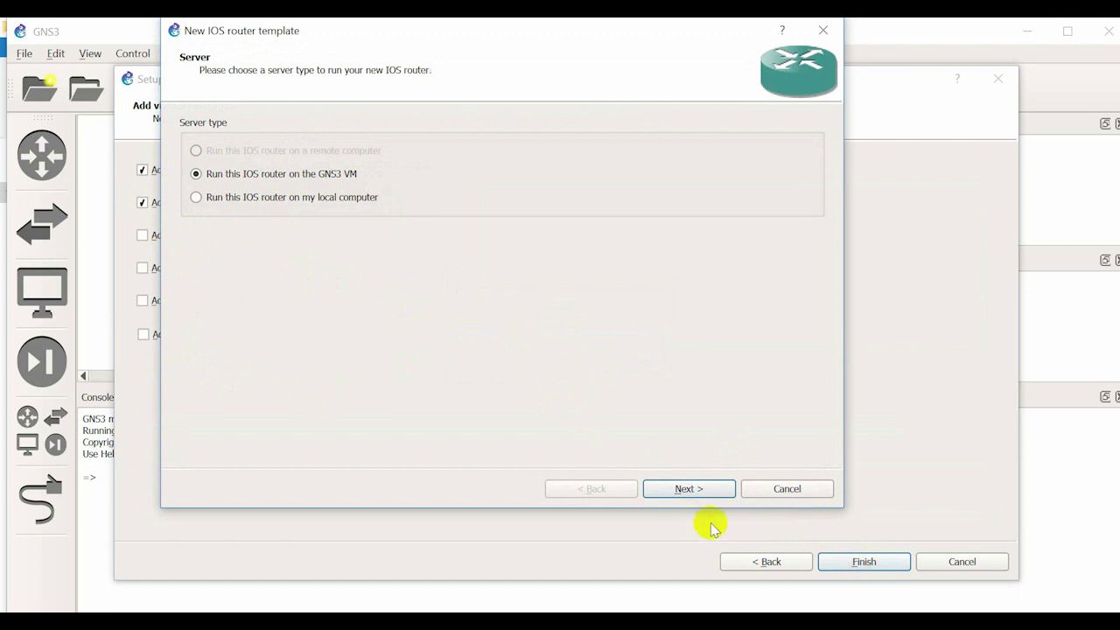
left_click(689, 488)
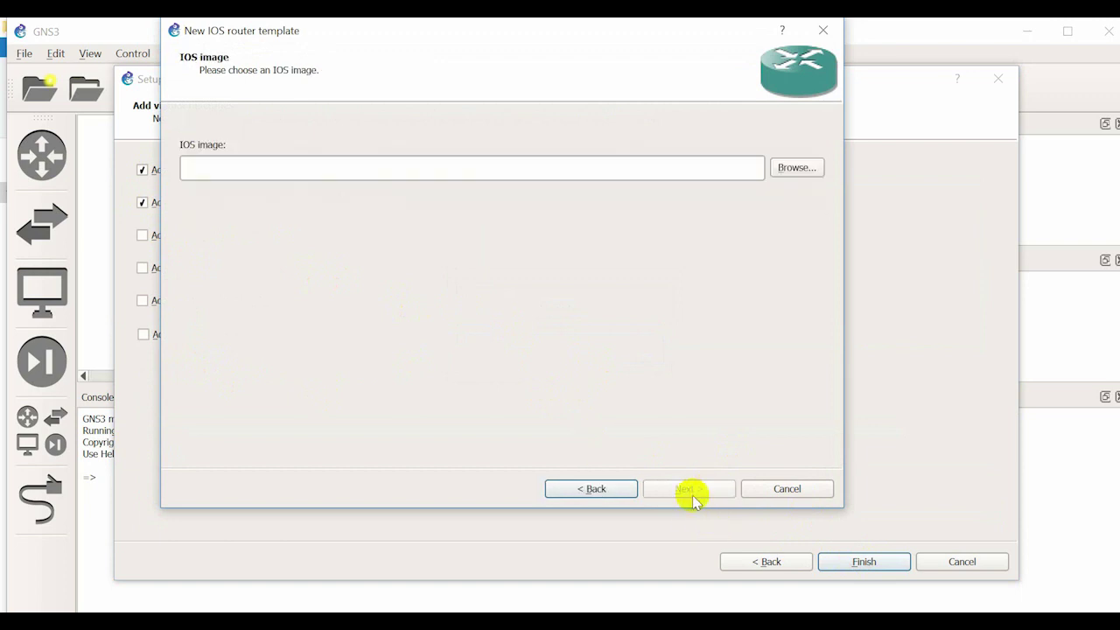
left_click(786, 170)
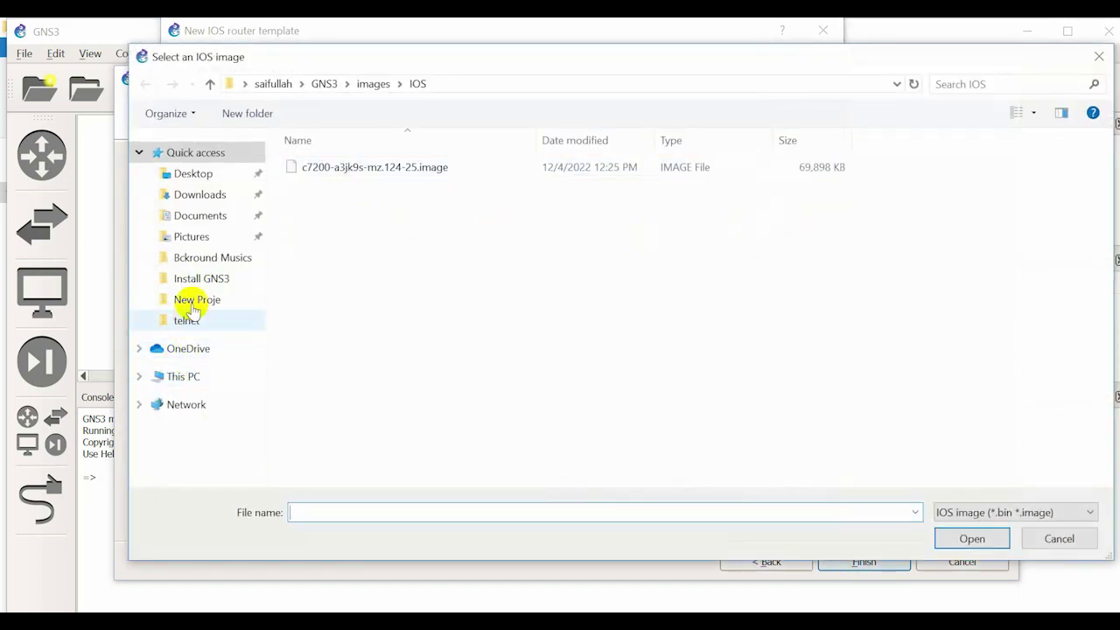
left_click(203, 278)
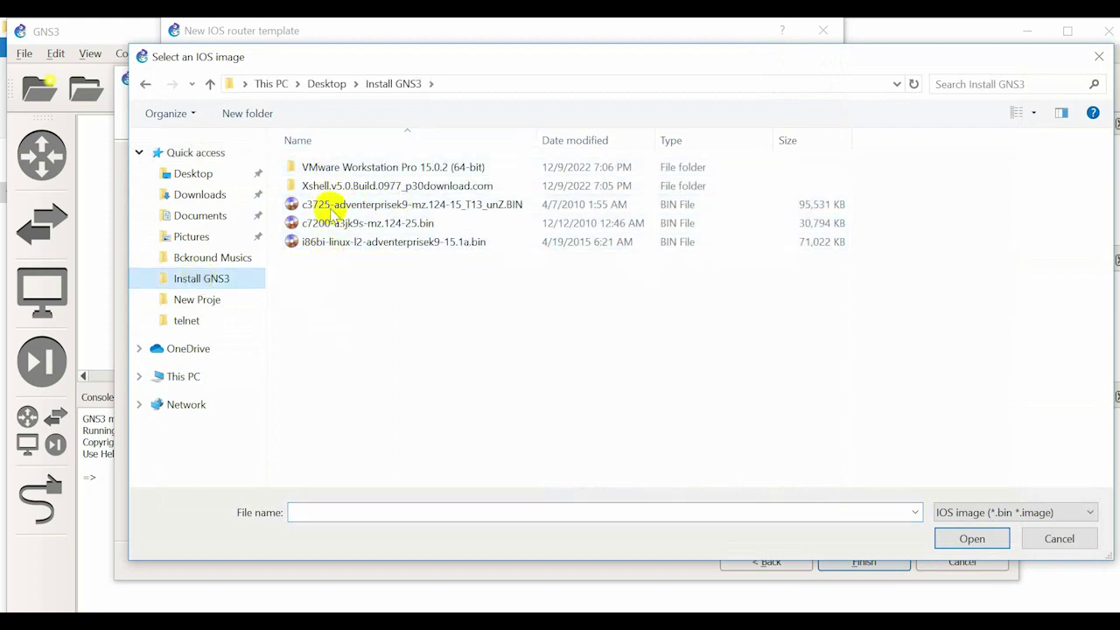
left_click(337, 207)
left_click(973, 539)
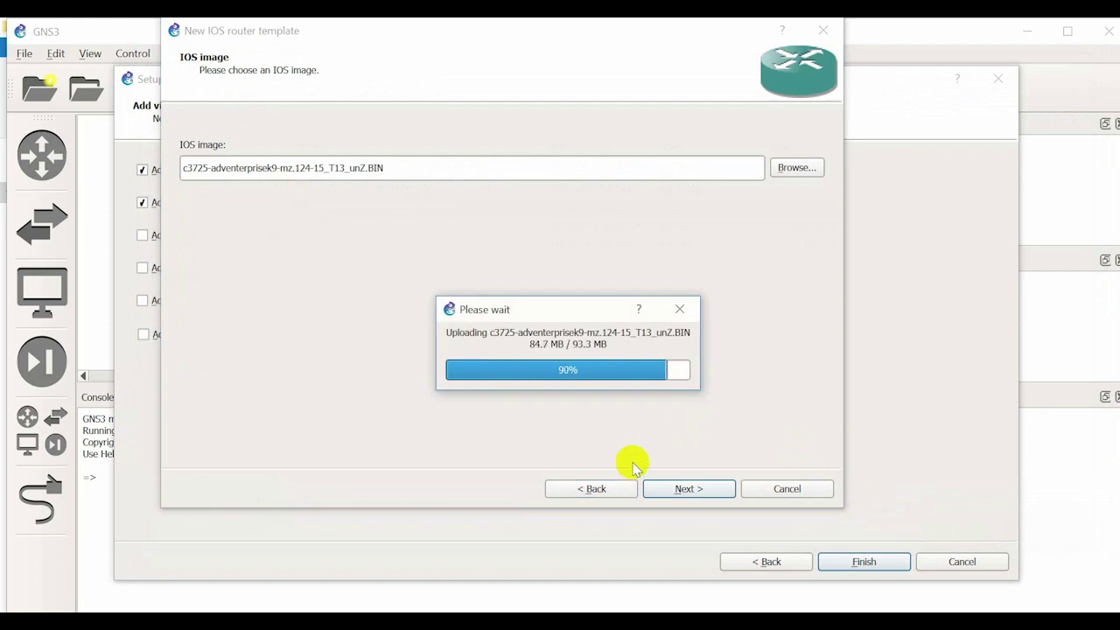
left_click(687, 498)
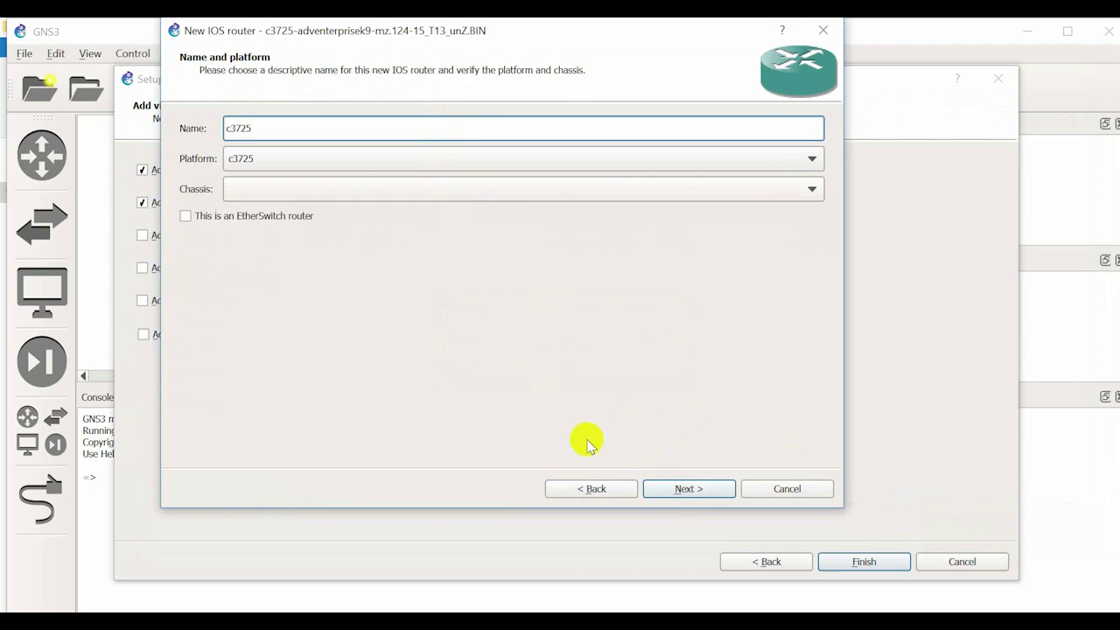
Keep the router's name c3725 and 128 MiB RAM, and assign network adapters NM-1FE-TX to slot 1 and NM-4T to slot 2
left_click(688, 490)
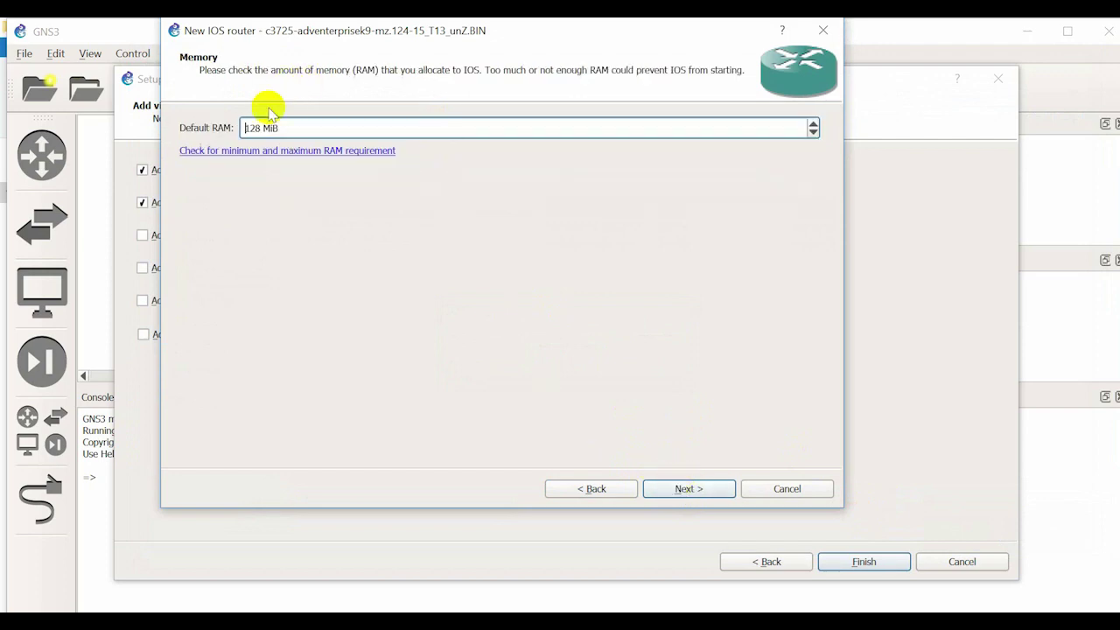
left_click(672, 487)
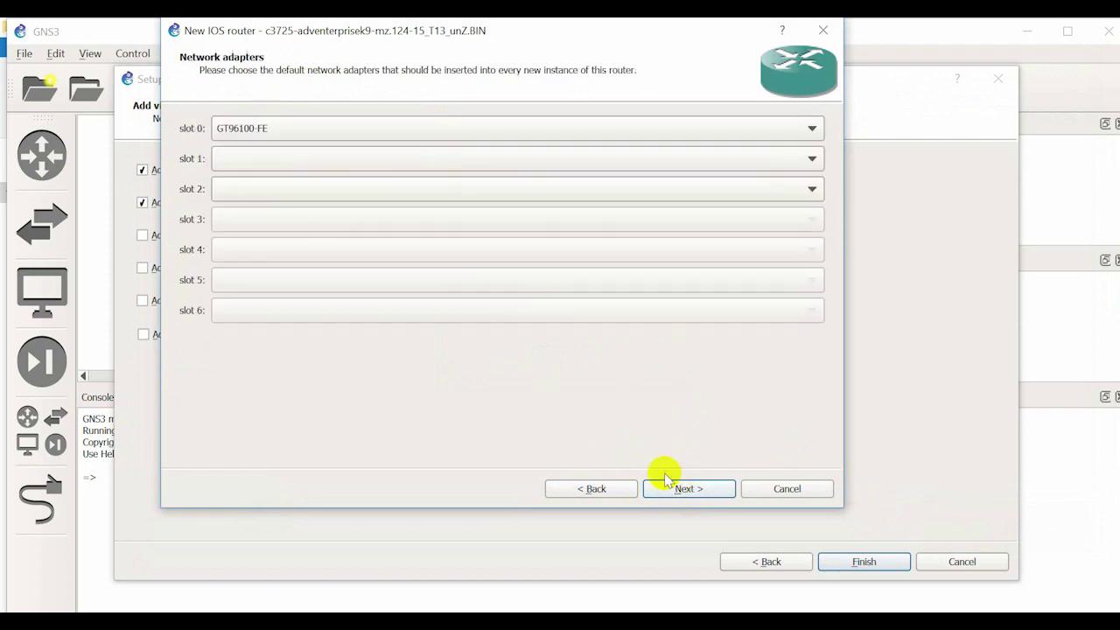
left_click(461, 156)
left_click(461, 197)
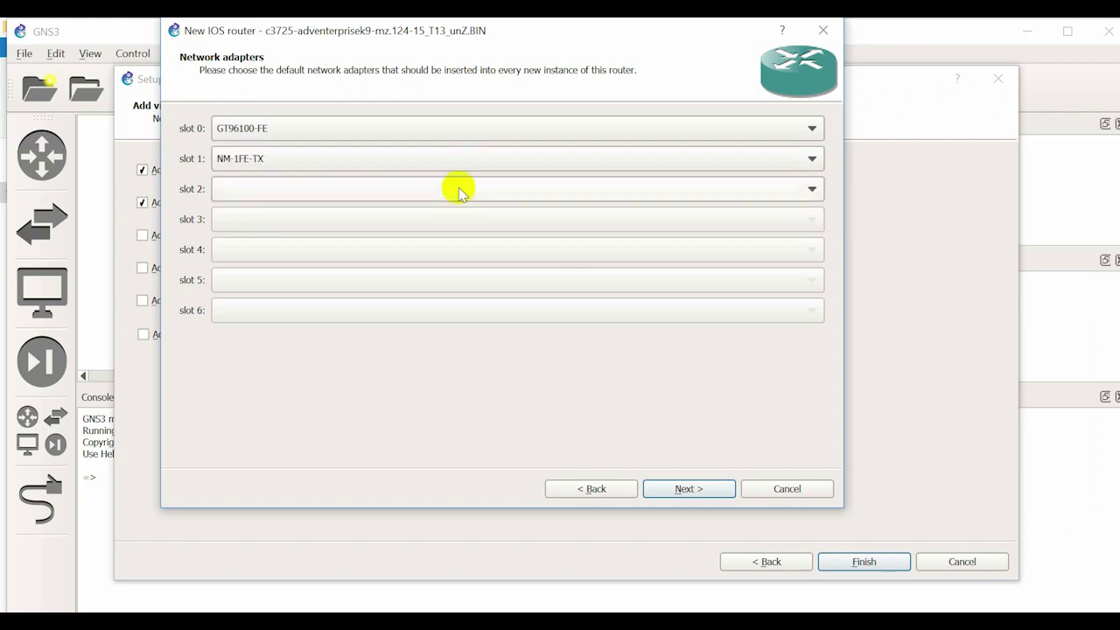
left_click(459, 191)
left_click(462, 233)
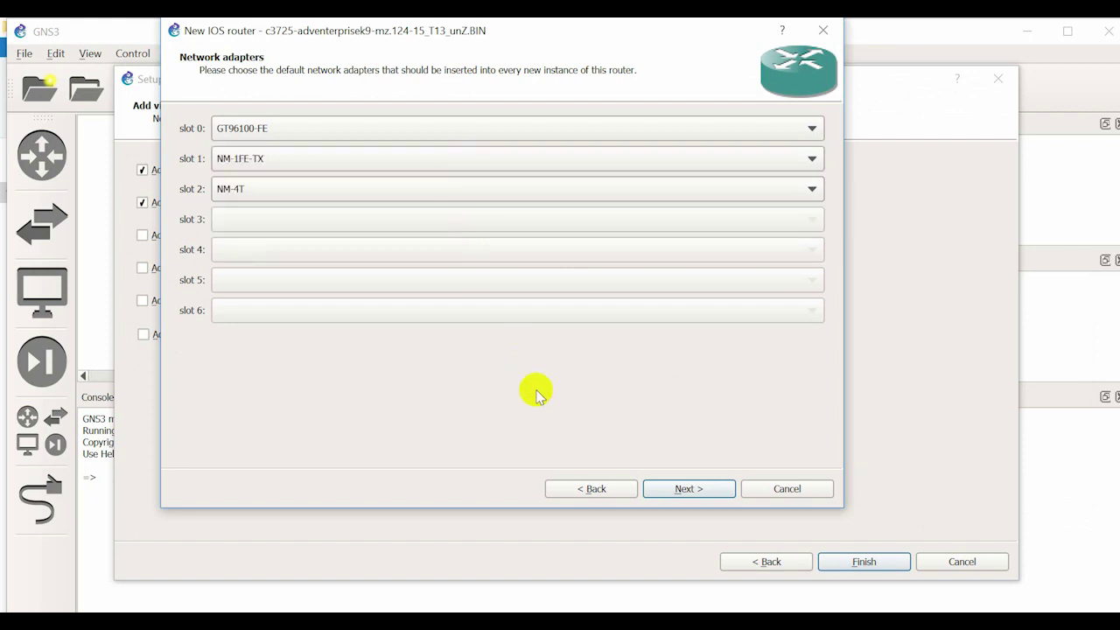
left_click(689, 489)
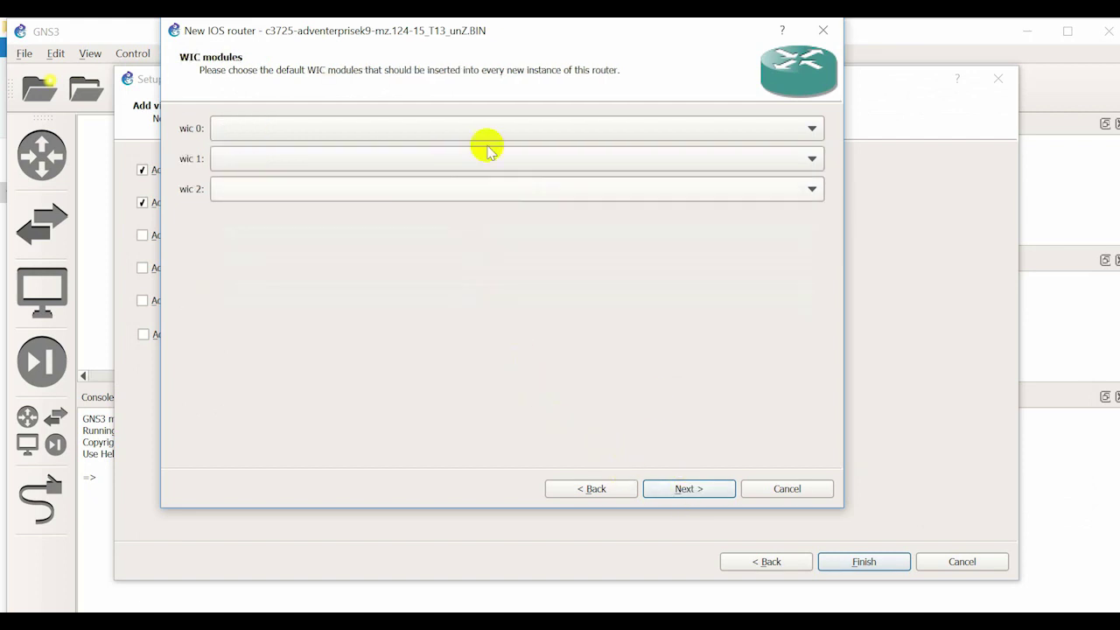
Assign a default module to each of the router's three WIC slots, wic 0, wic 1 and wic 2
left_click(470, 130)
left_click(466, 168)
left_click(467, 157)
left_click(469, 183)
left_click(469, 189)
left_click(473, 229)
left_click(689, 489)
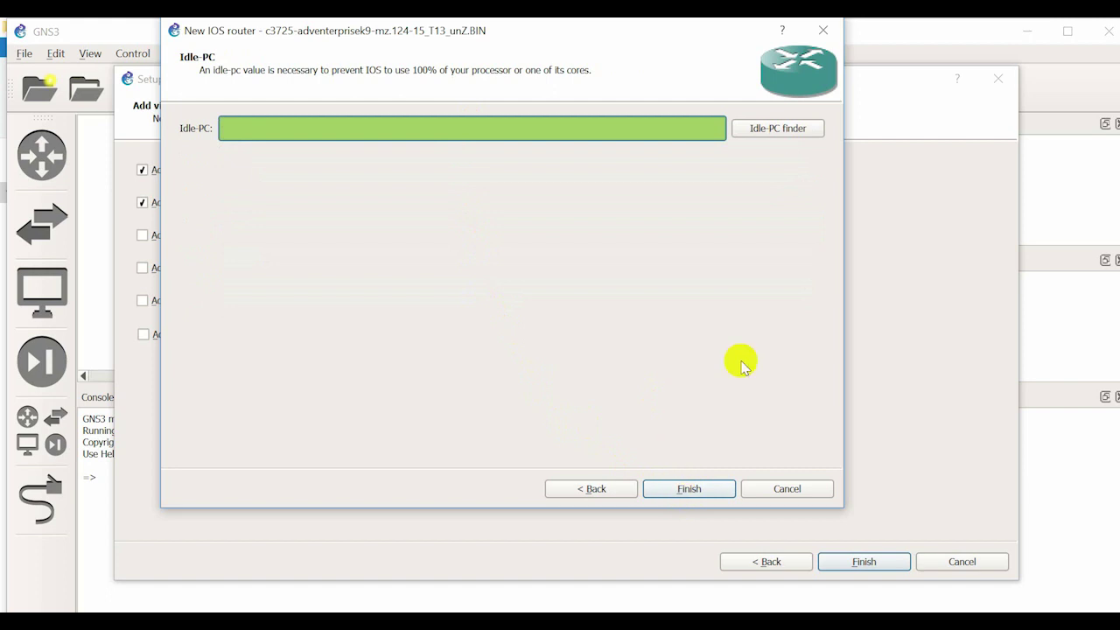
Run the Idle-PC finder for the c3725 image, accept the value it supplies and finish the router template
left_click(779, 128)
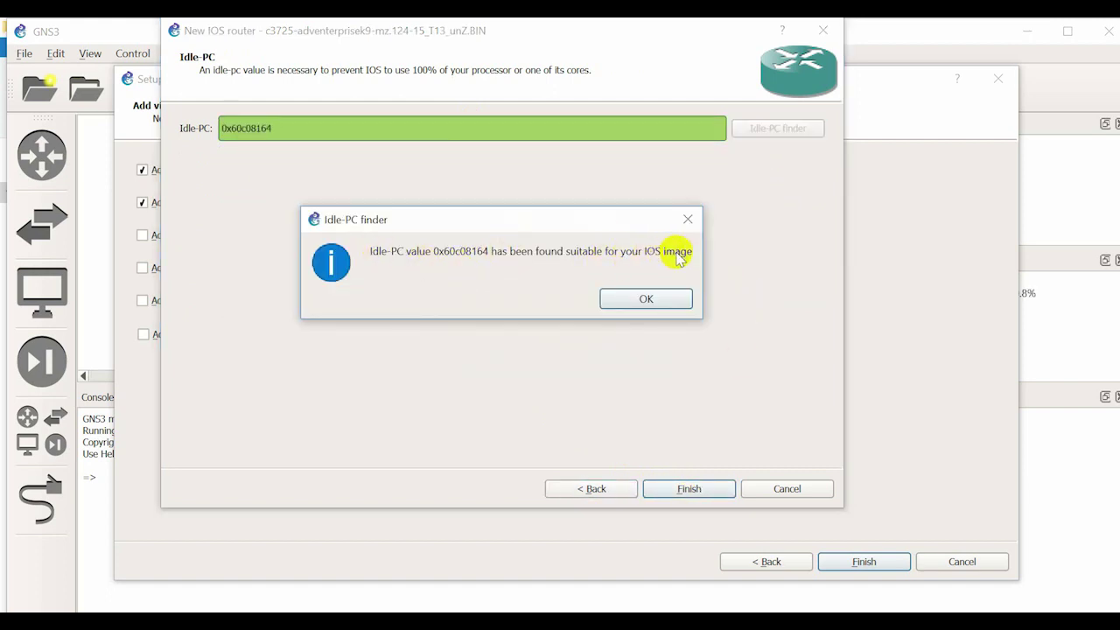
left_click(654, 301)
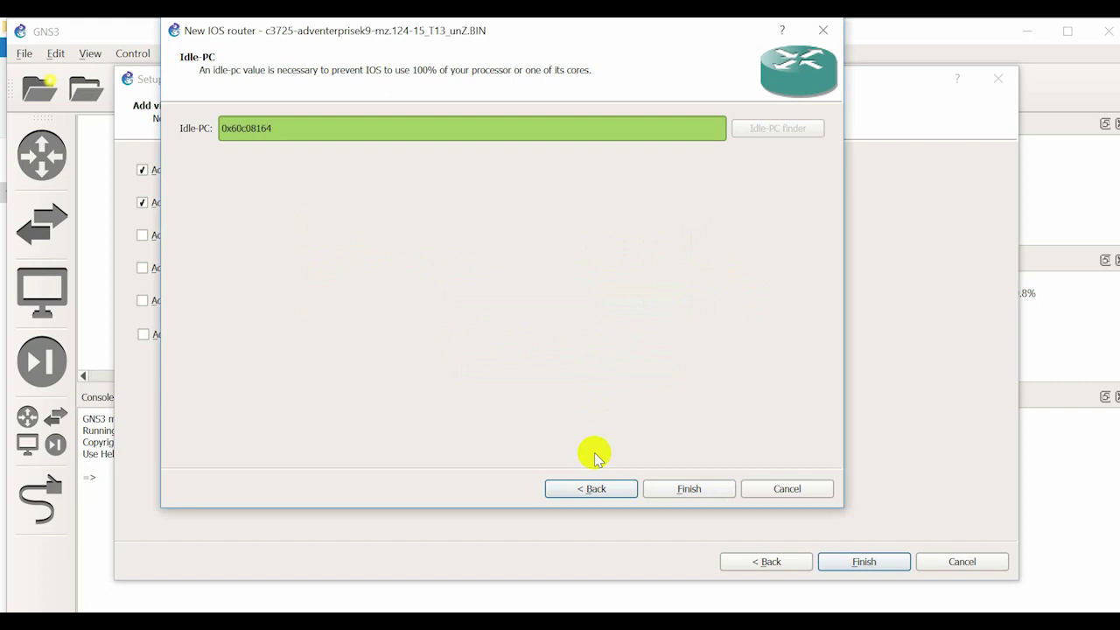
left_click(690, 488)
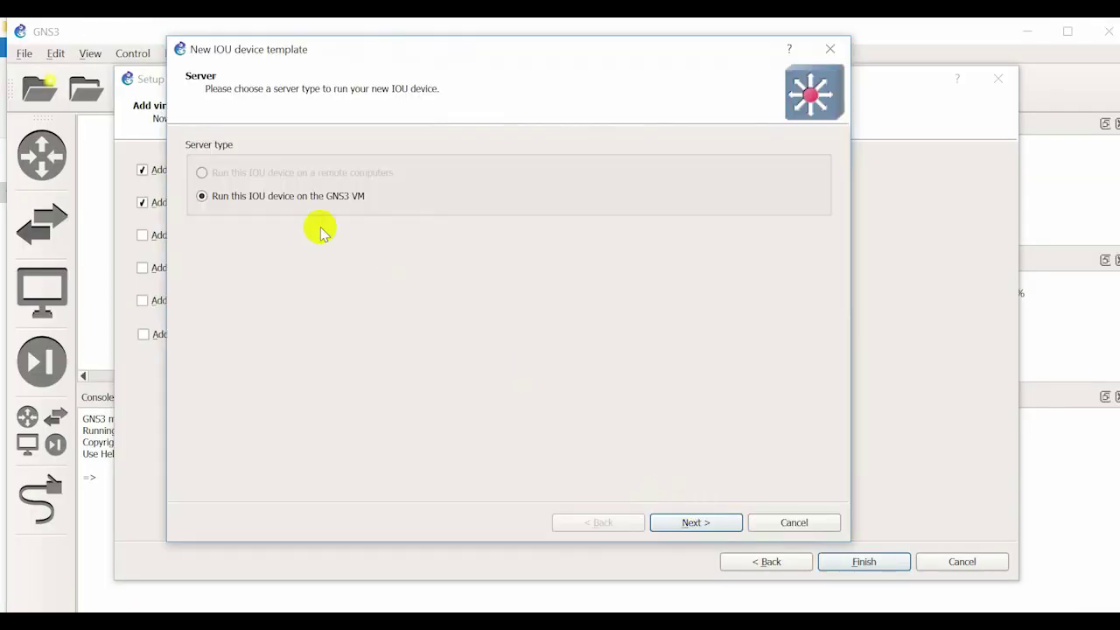
Create an IOU device template named SWL2 on the GNS3 VM, type L2 image, using i86bi-linux-l2-adventerprisek9-15.1a.bin from the Install GNS3 folder
left_click(696, 523)
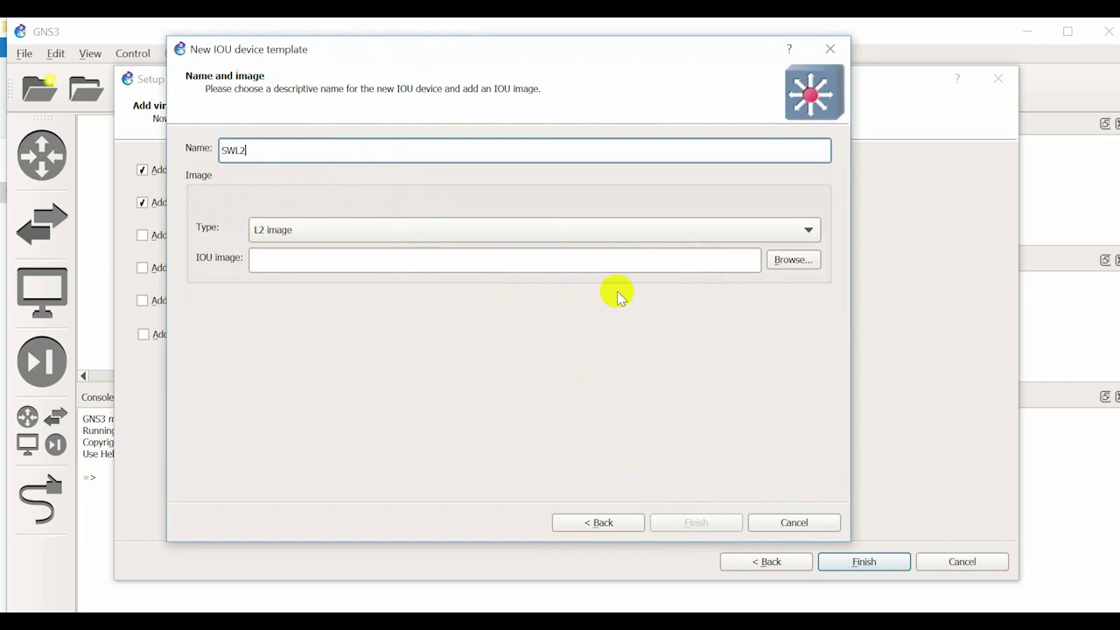
left_click(791, 260)
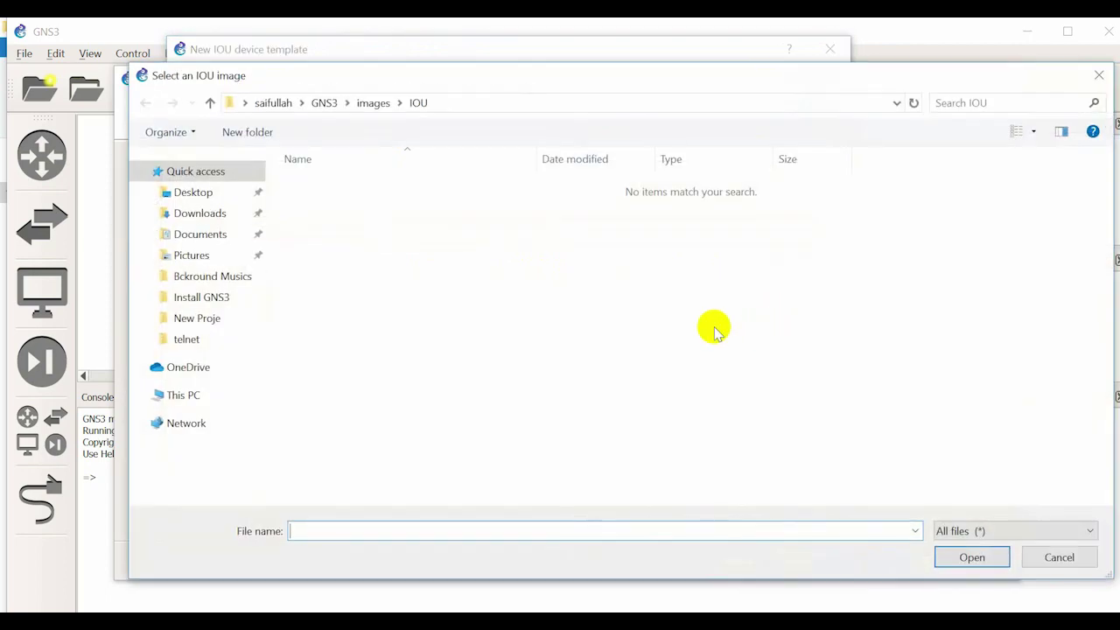
left_click(203, 298)
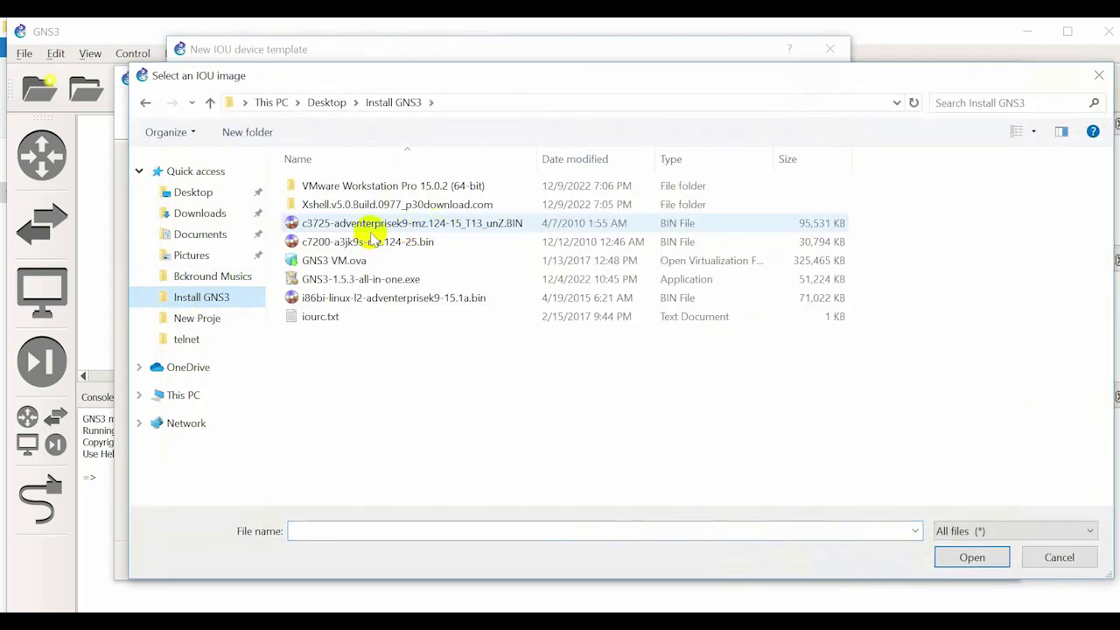
left_click(332, 297)
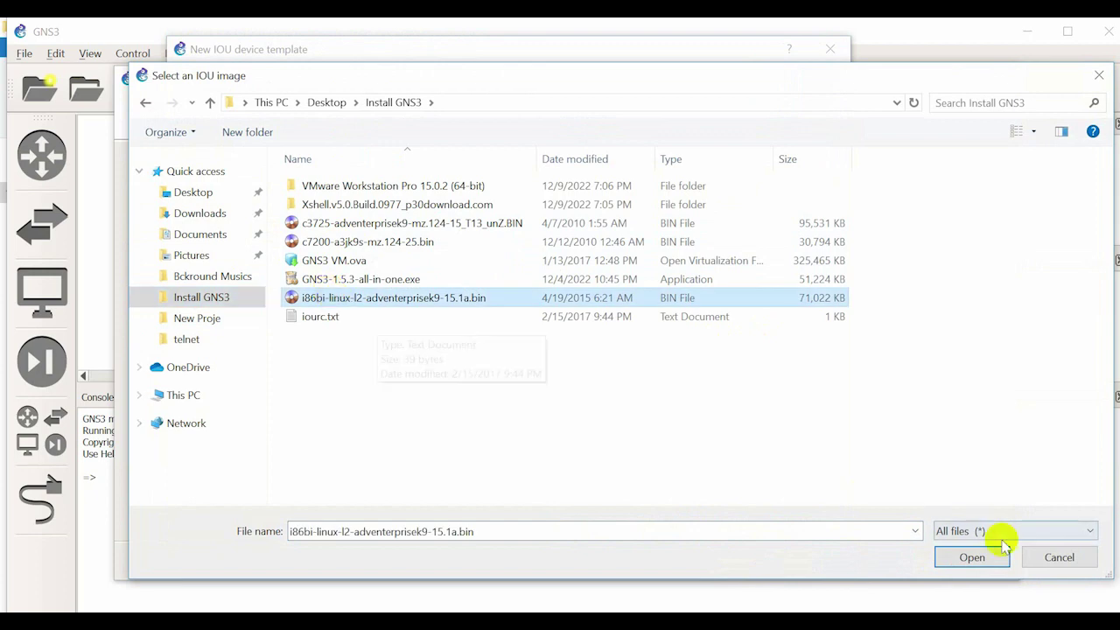
left_click(971, 558)
left_click(706, 520)
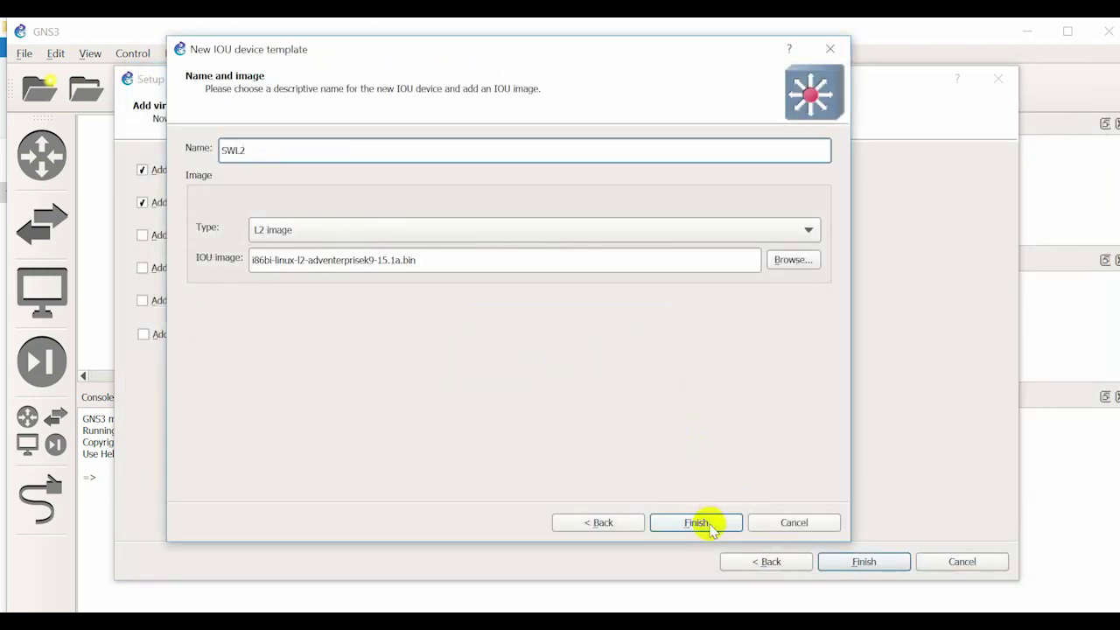
left_click(711, 525)
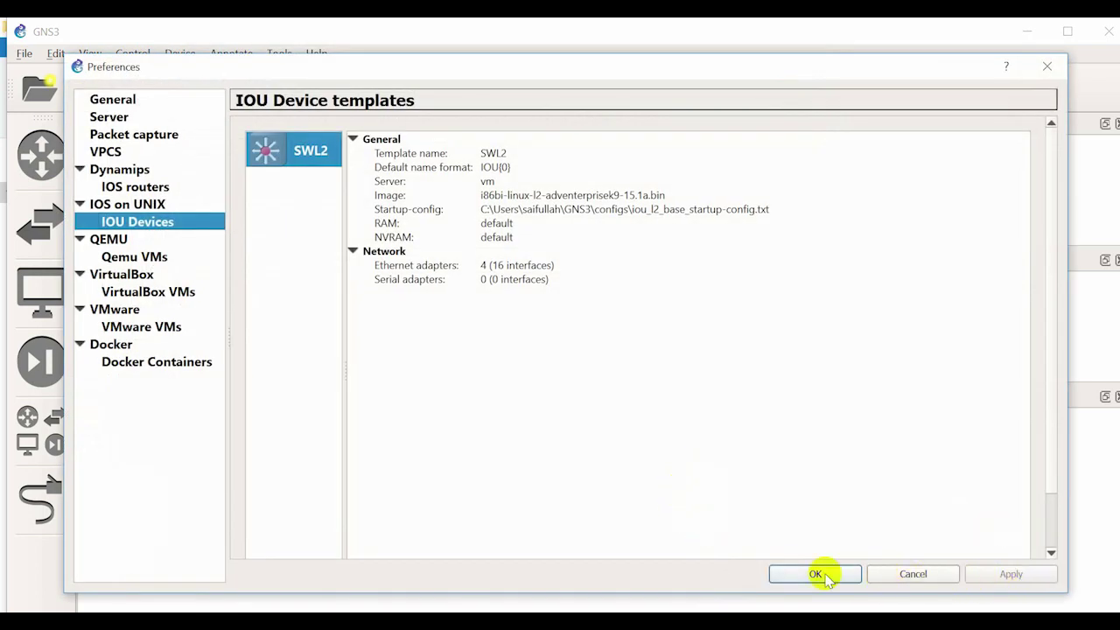
Set the IOS on UNIX license path to iourc.txt from the Install GNS3 folder and save the preferences
scroll(570, 392, "down", 2)
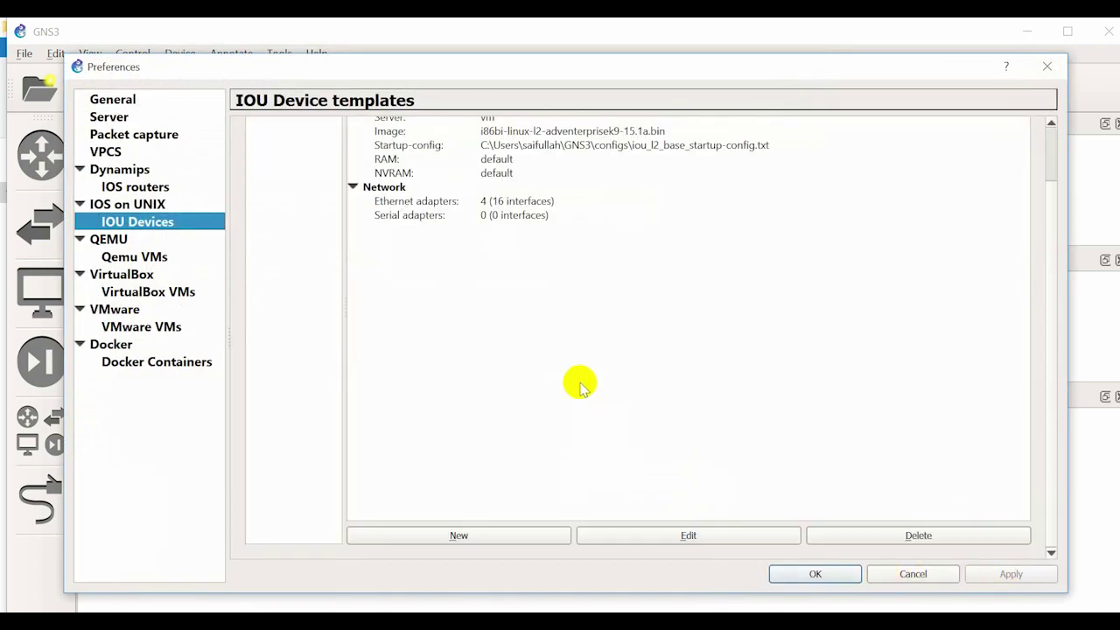
left_click(131, 204)
left_click(984, 281)
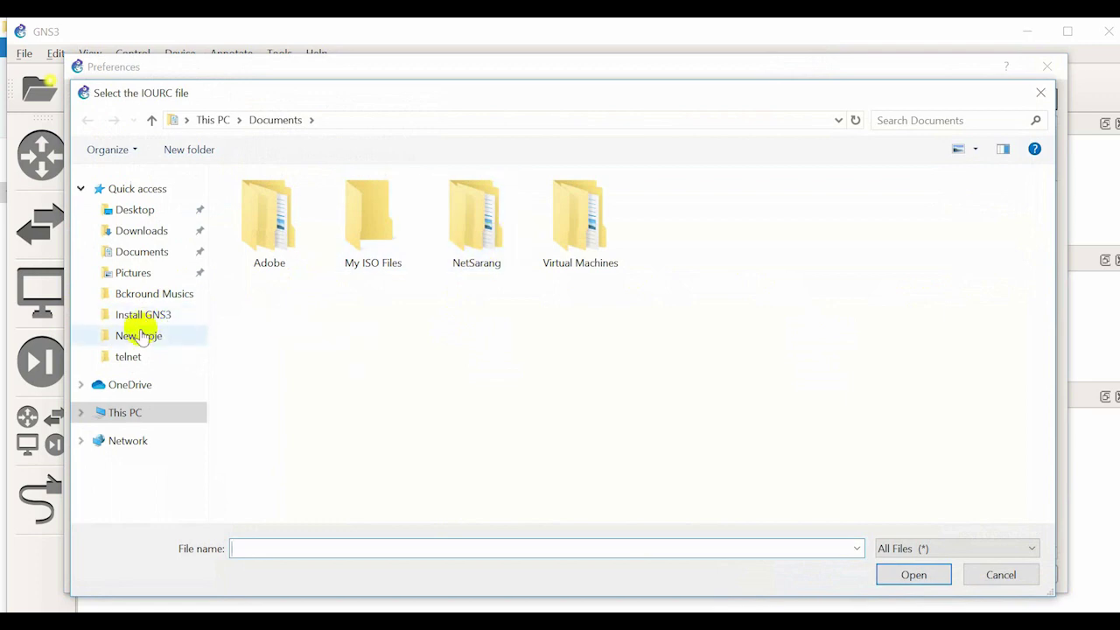
left_click(145, 314)
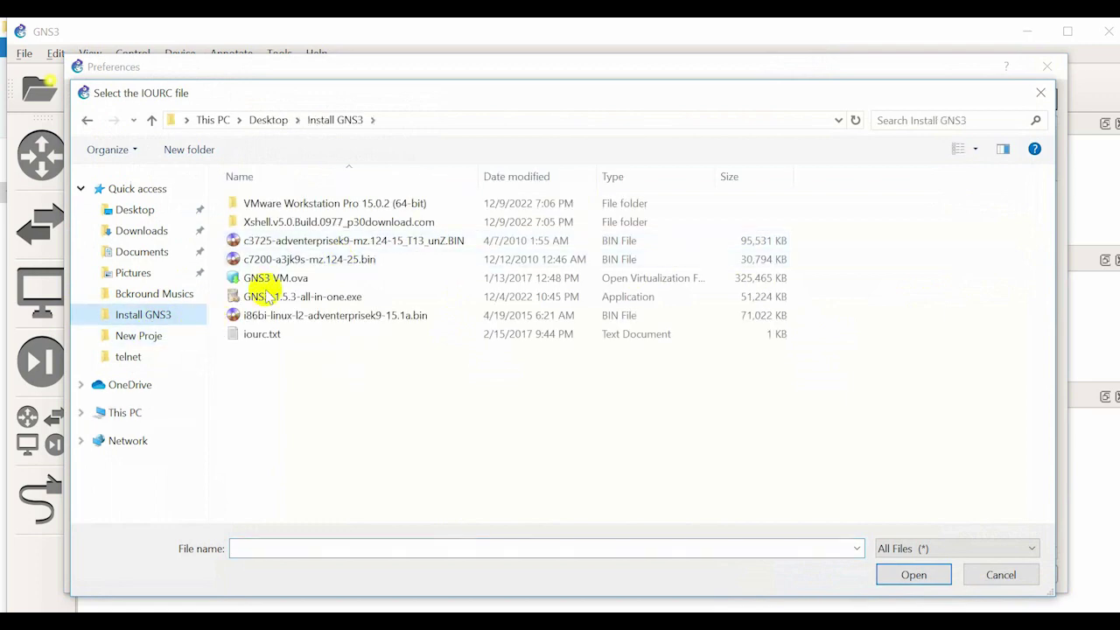
left_click(263, 333)
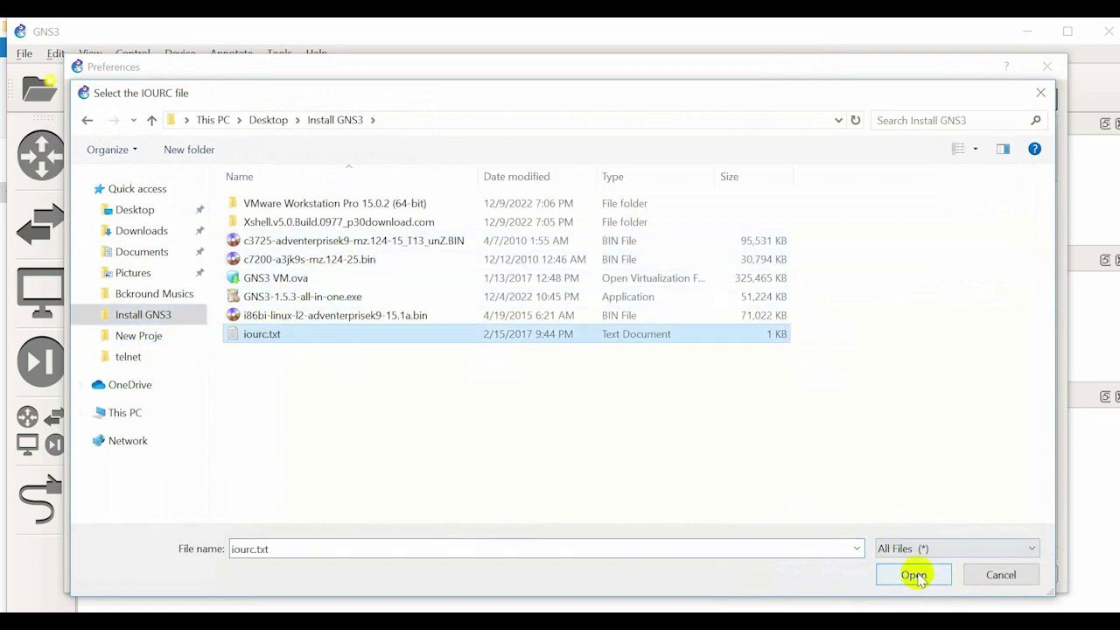
left_click(914, 575)
left_click(984, 571)
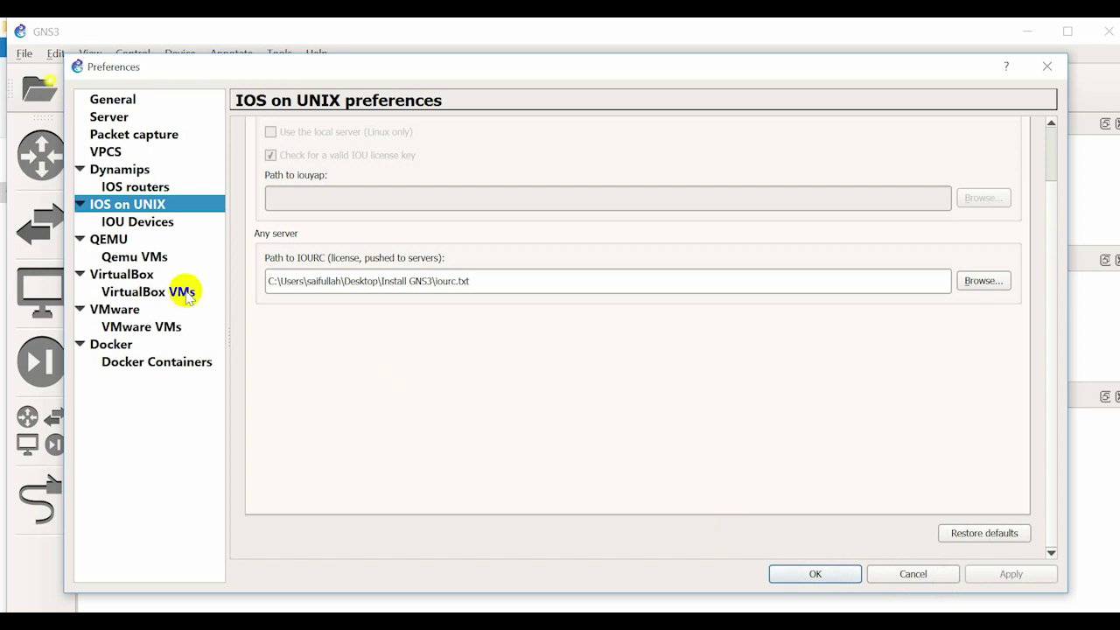
left_click(137, 222)
key("Up")
left_click(814, 573)
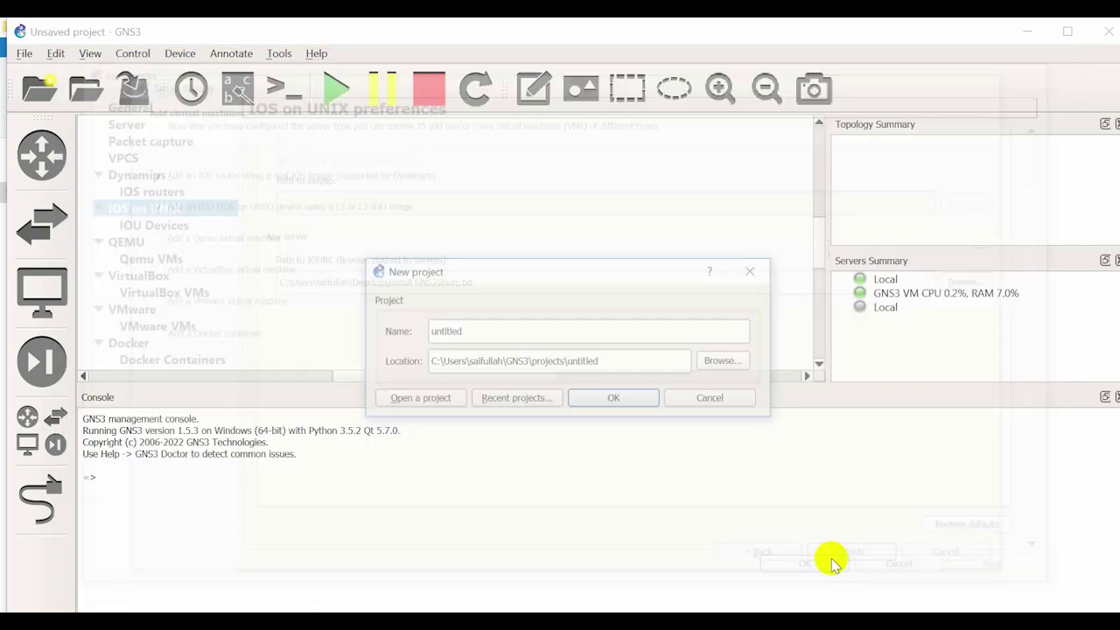
Create a new project named Project1 and enlarge the topology workspace by shrinking the surrounding console and summary areas
type("Project1")
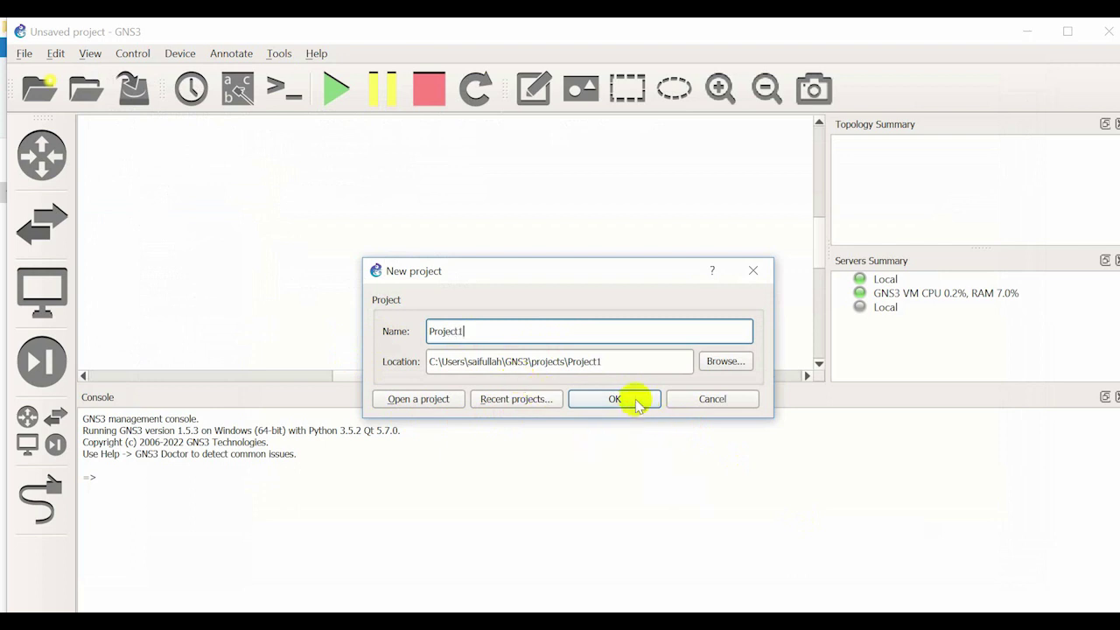
left_click(636, 401)
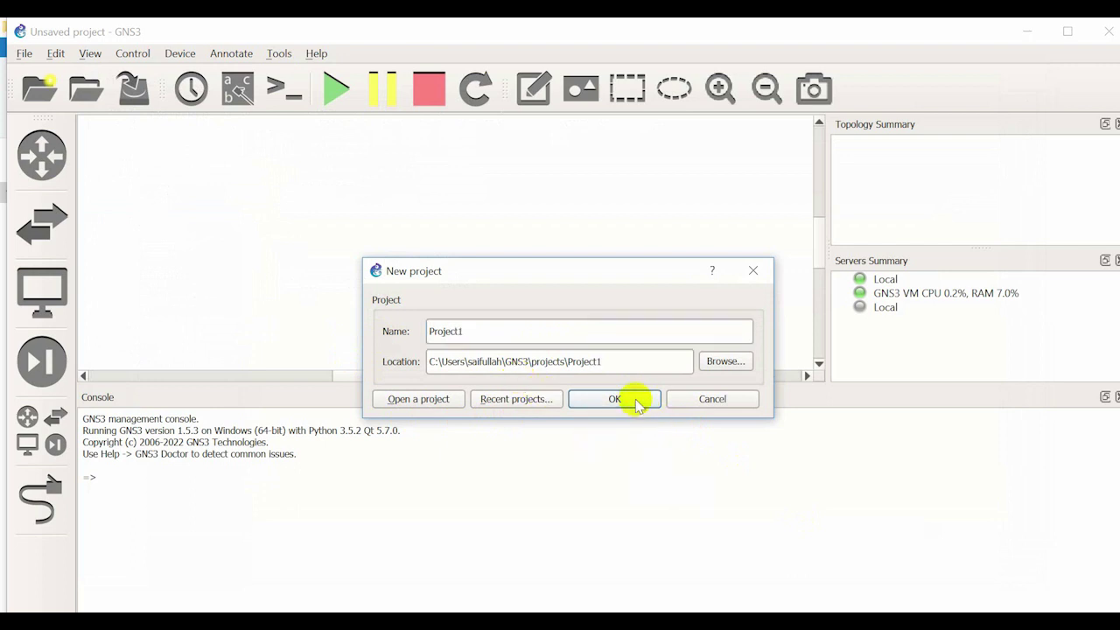
left_click(635, 374)
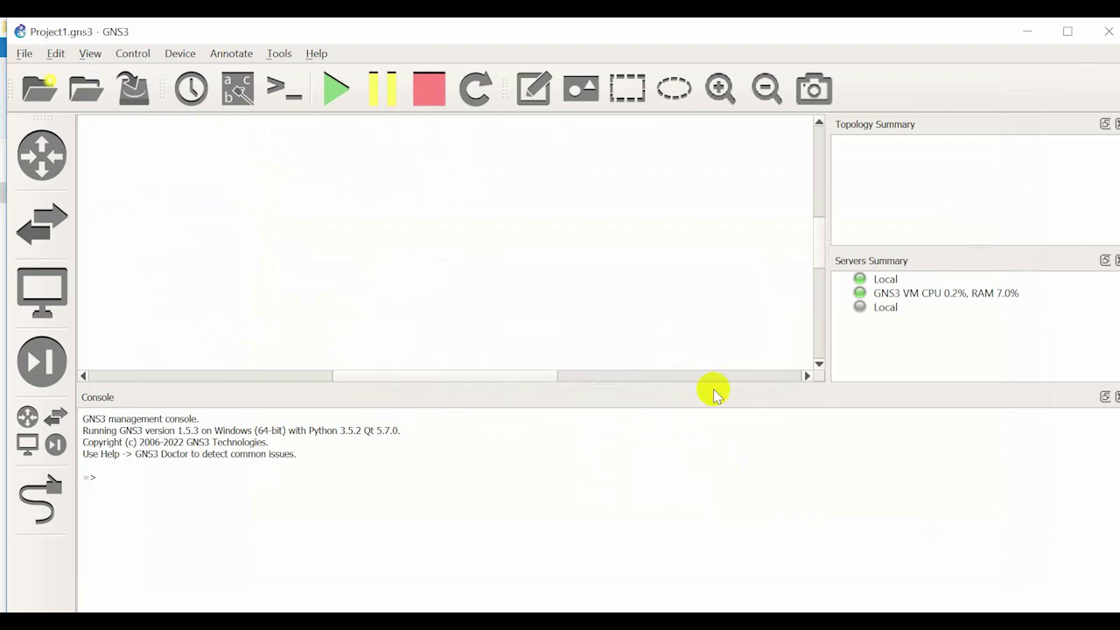
left_click_drag(770, 397, 864, 605)
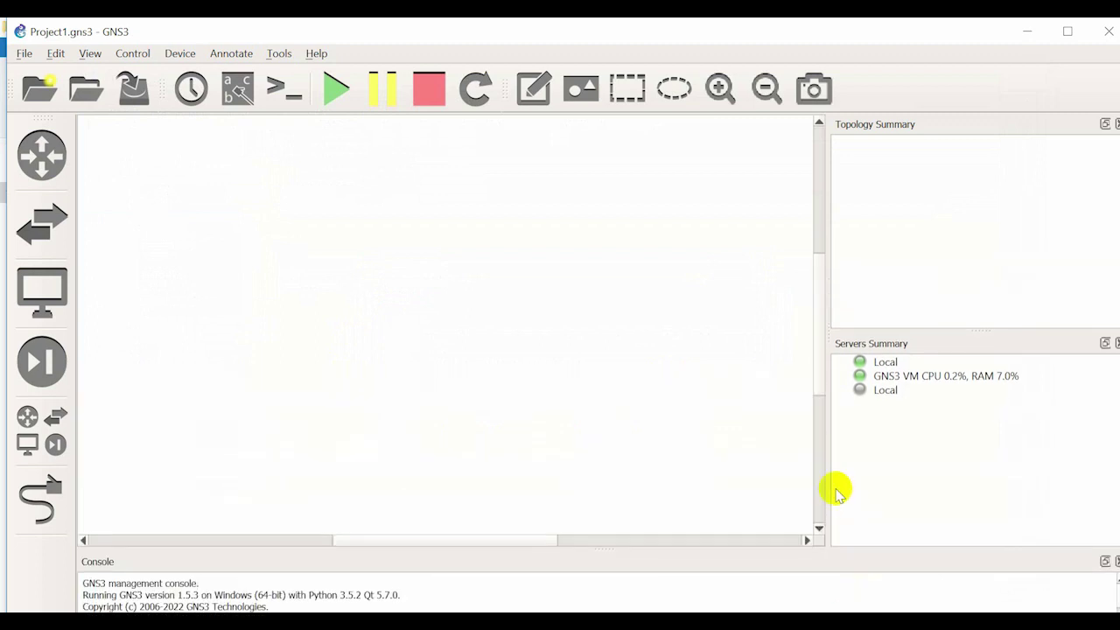
left_click_drag(827, 489, 1038, 516)
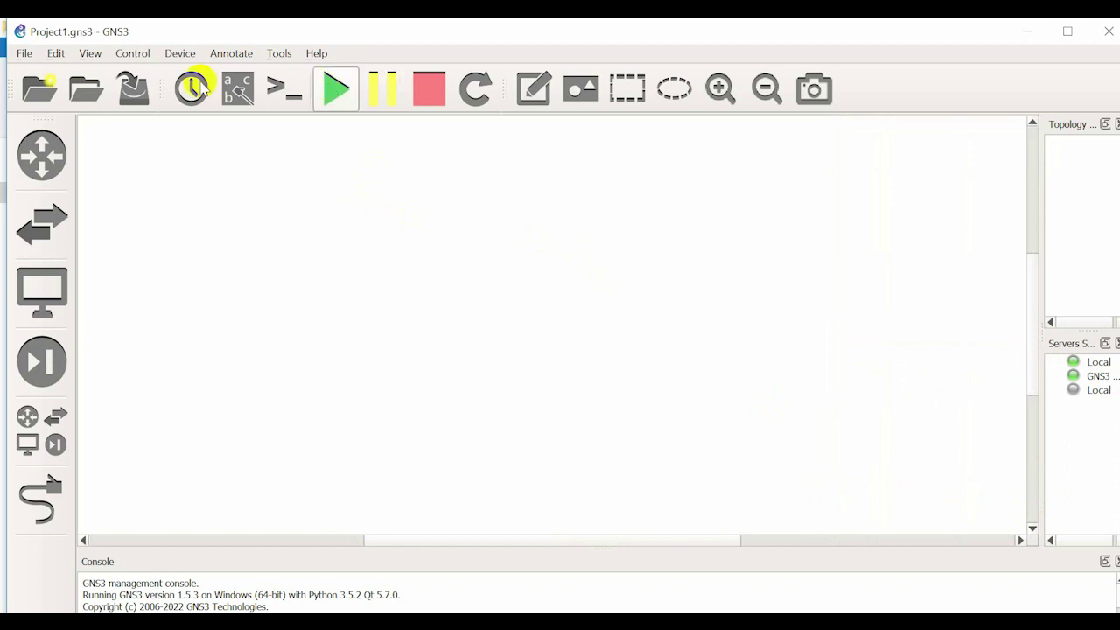
Place a c3725 router in the workspace and an SWL2 switch beside it
left_click(73, 168)
left_click_drag(95, 154, 707, 285)
left_click(356, 154)
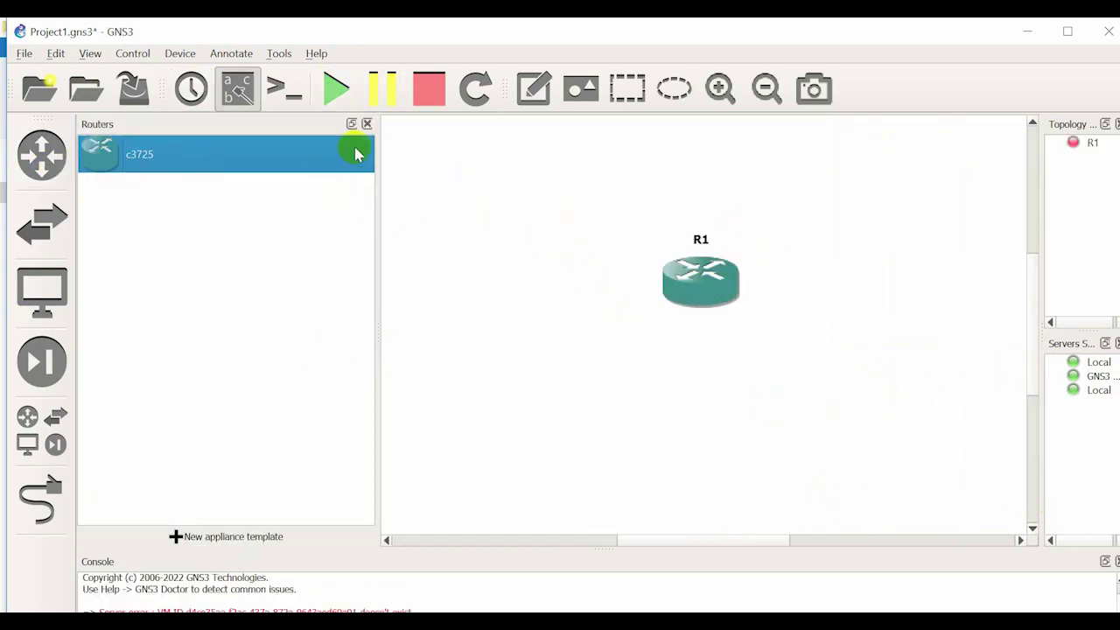
left_click(367, 123)
left_click(49, 410)
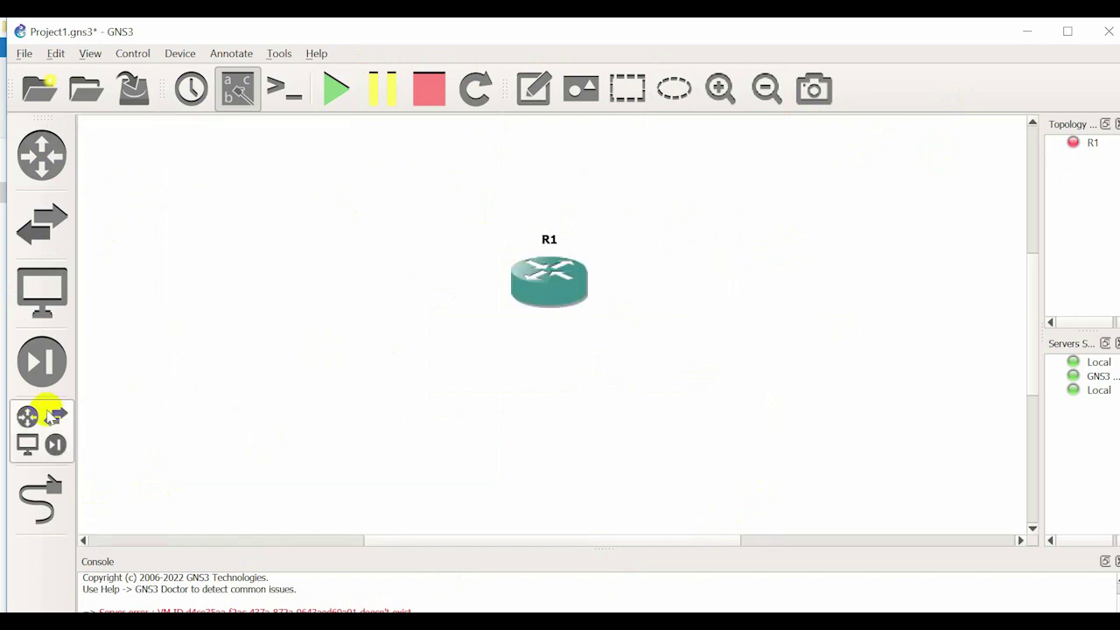
left_click_drag(175, 416, 477, 293)
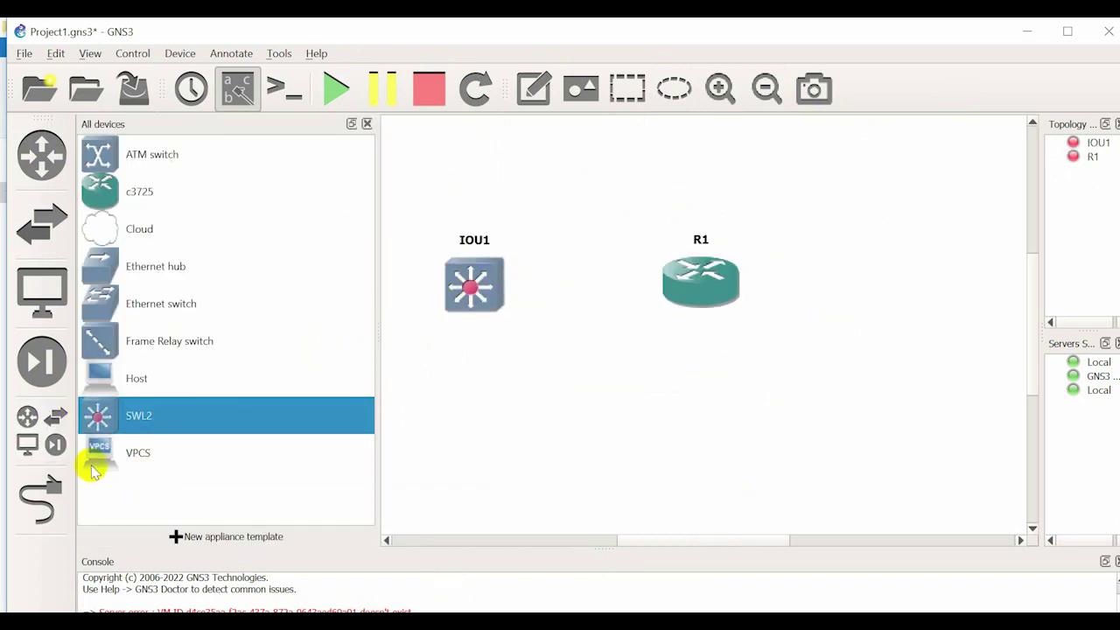
Add two VPCS hosts to the topology near the IOU1 switch and close the device list
left_click(27, 438)
left_click(26, 438)
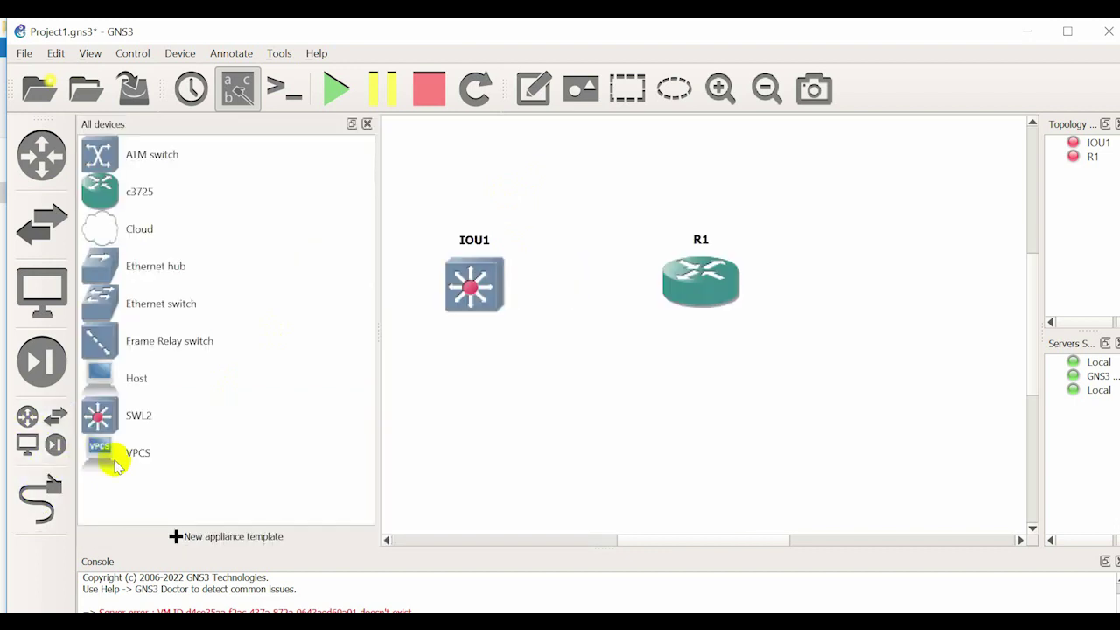
left_click_drag(102, 461, 468, 465)
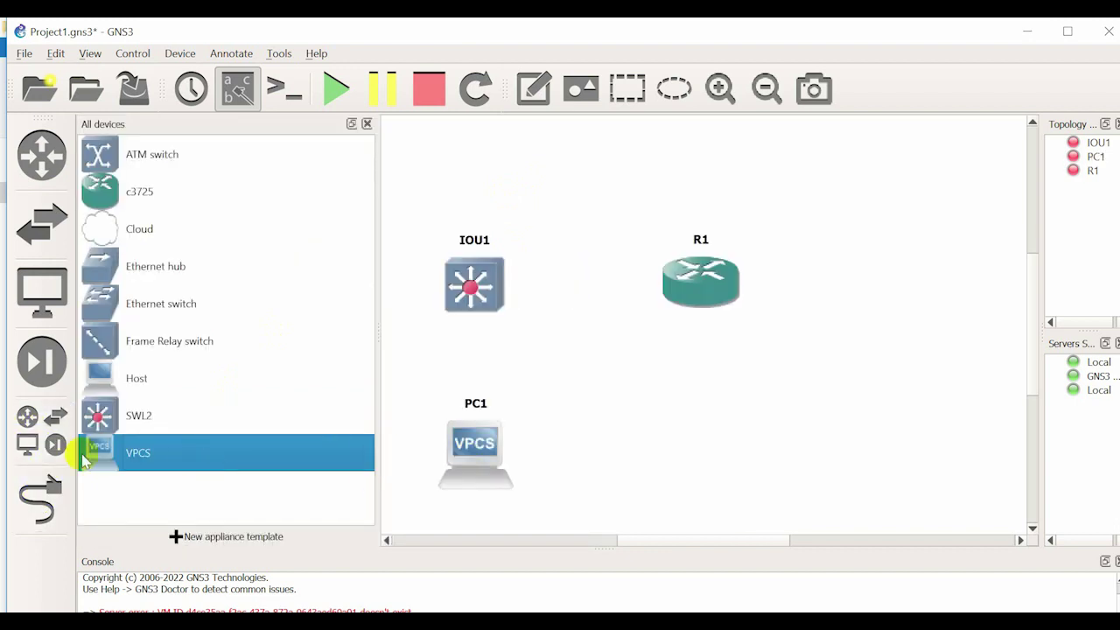
left_click_drag(112, 462, 427, 343)
left_click(368, 124)
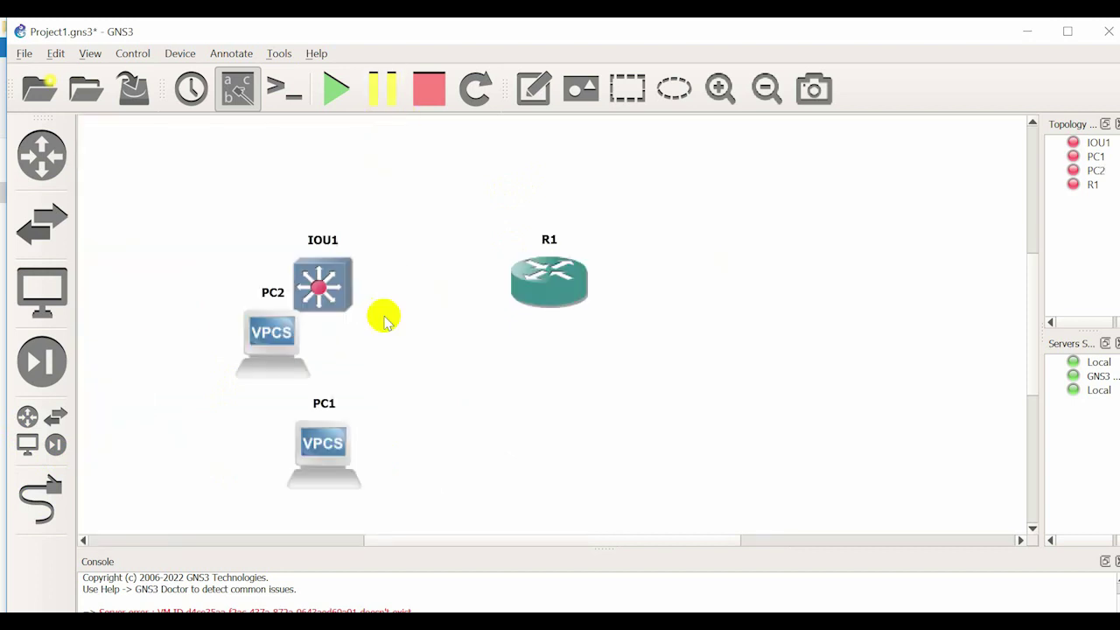
Arrange the topology with PC2, IOU1 and R1 spread out in a row and PC1 directly below IOU1
left_click_drag(257, 365, 175, 302)
left_click_drag(549, 291, 792, 284)
left_click_drag(338, 310, 526, 303)
left_click_drag(343, 437, 539, 451)
left_click_drag(175, 289, 331, 302)
left_click_drag(516, 462, 509, 456)
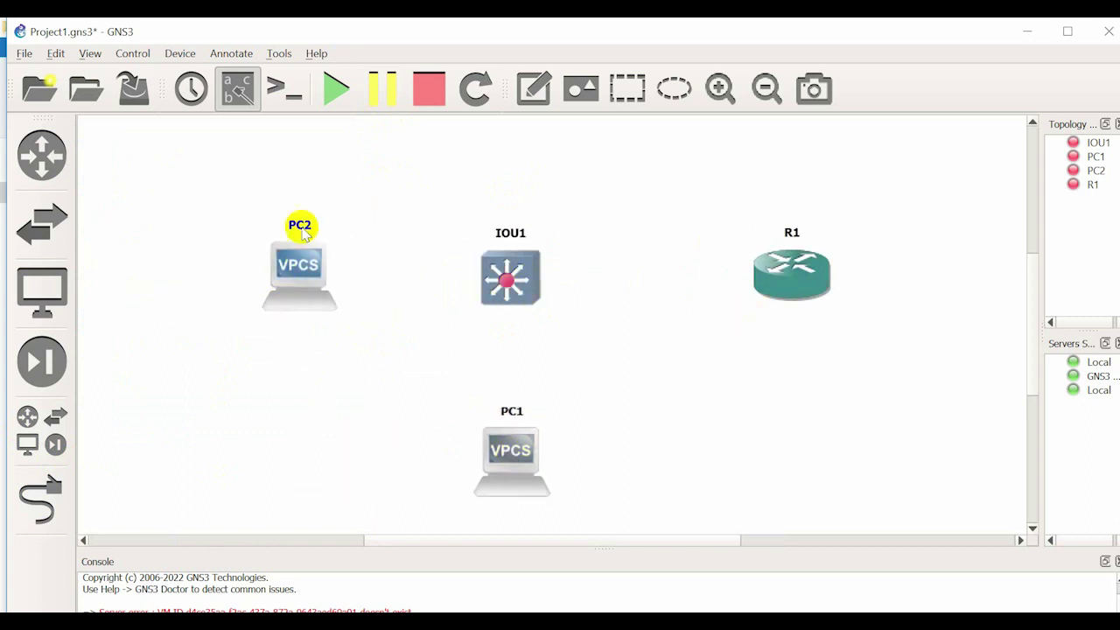
Link PC2's Ethernet0 port to Ethernet0/0 on IOU1
left_click(44, 499)
left_click(297, 263)
left_click(331, 270)
left_click(502, 276)
left_click(536, 287)
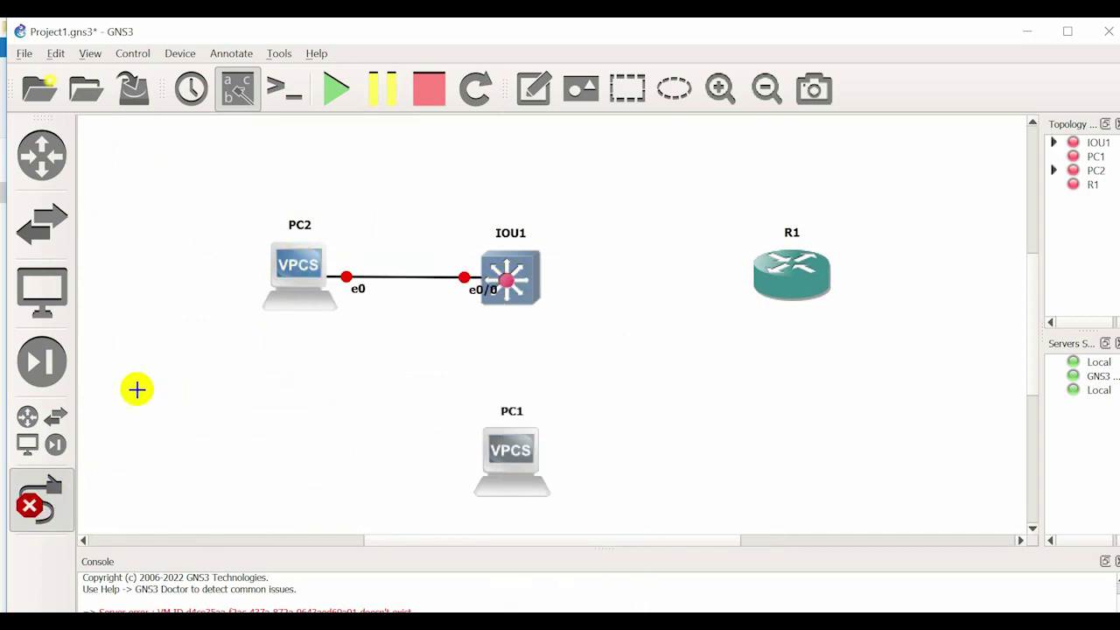
Link IOU1's Ethernet0/1 port to Ethernet0 on PC1
left_click(516, 289)
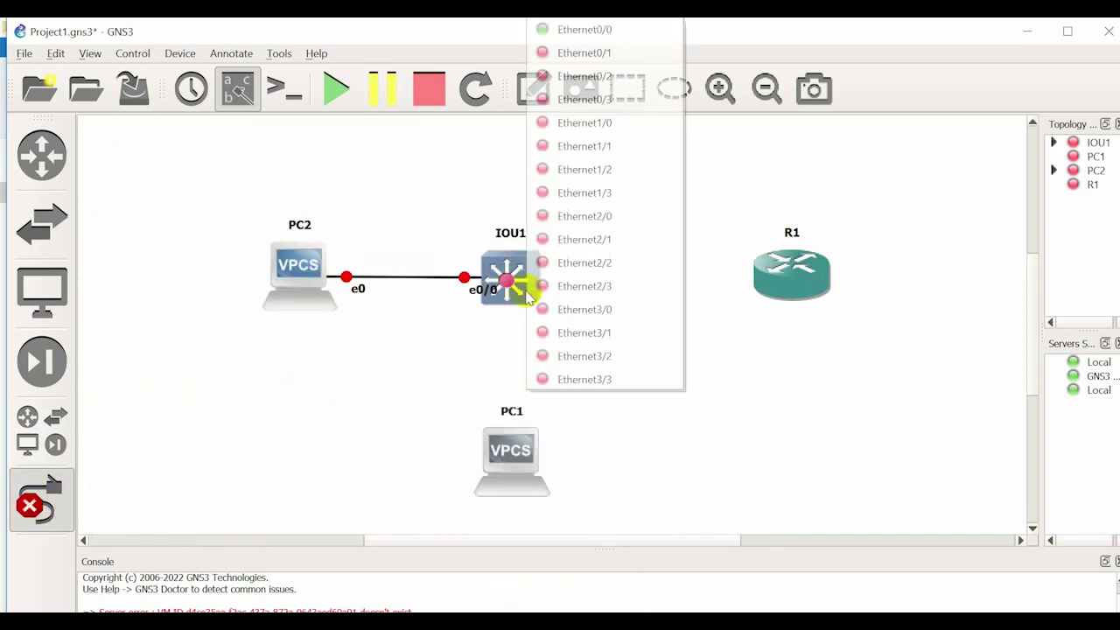
left_click(569, 55)
left_click(516, 457)
left_click(519, 374)
Link IOU1's Ethernet0/2 port to FastEthernet0/0 on R1 and stop adding links
left_click(513, 278)
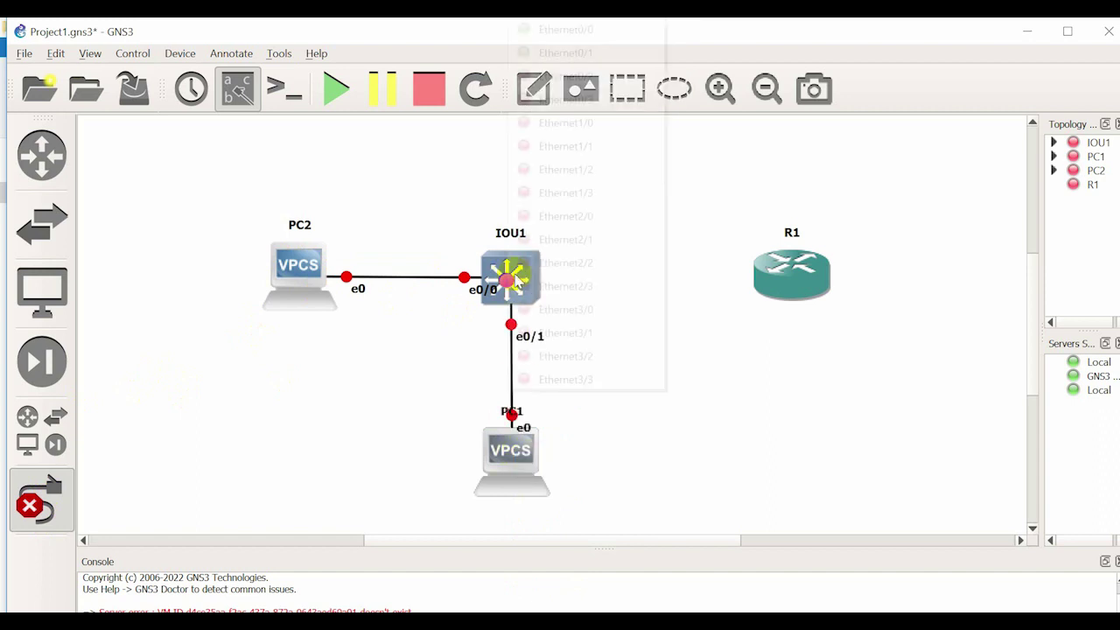
left_click(548, 75)
left_click(758, 272)
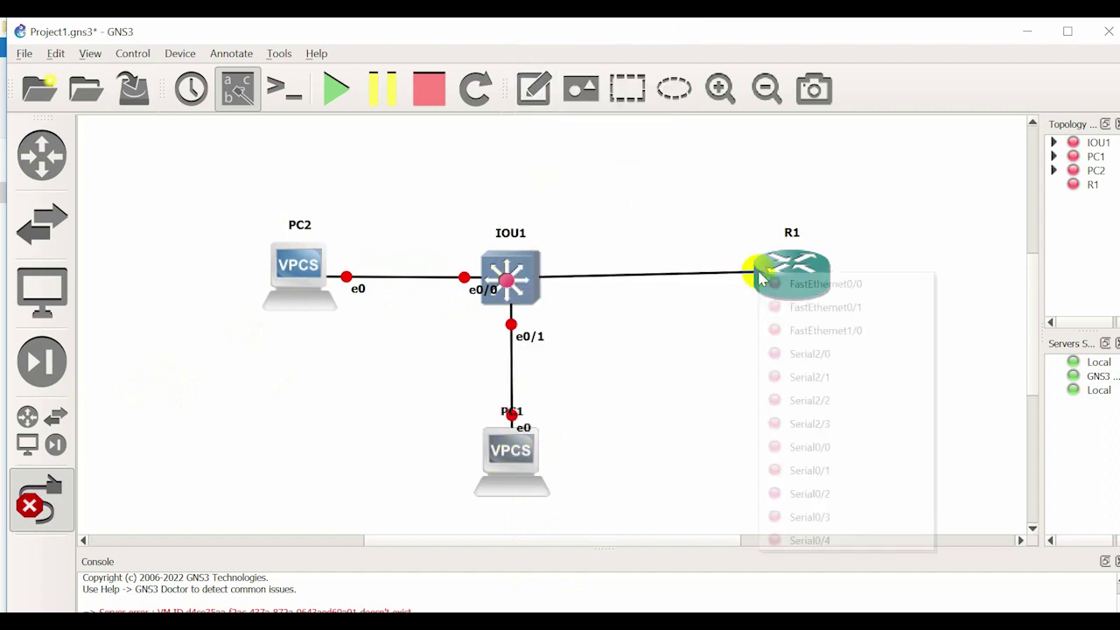
left_click(779, 282)
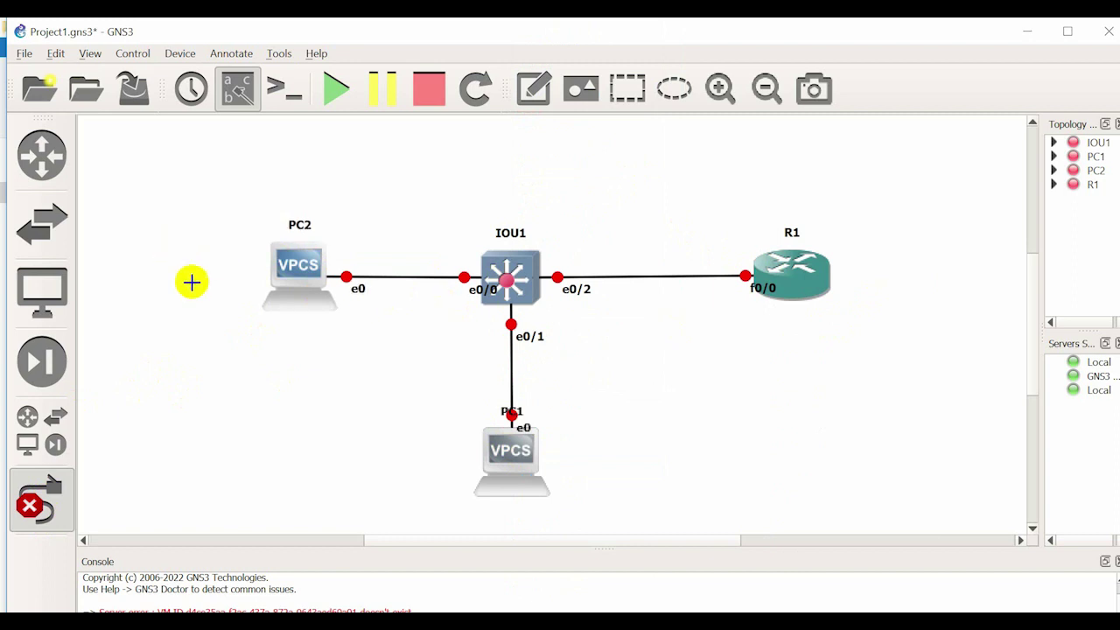
left_click(336, 88)
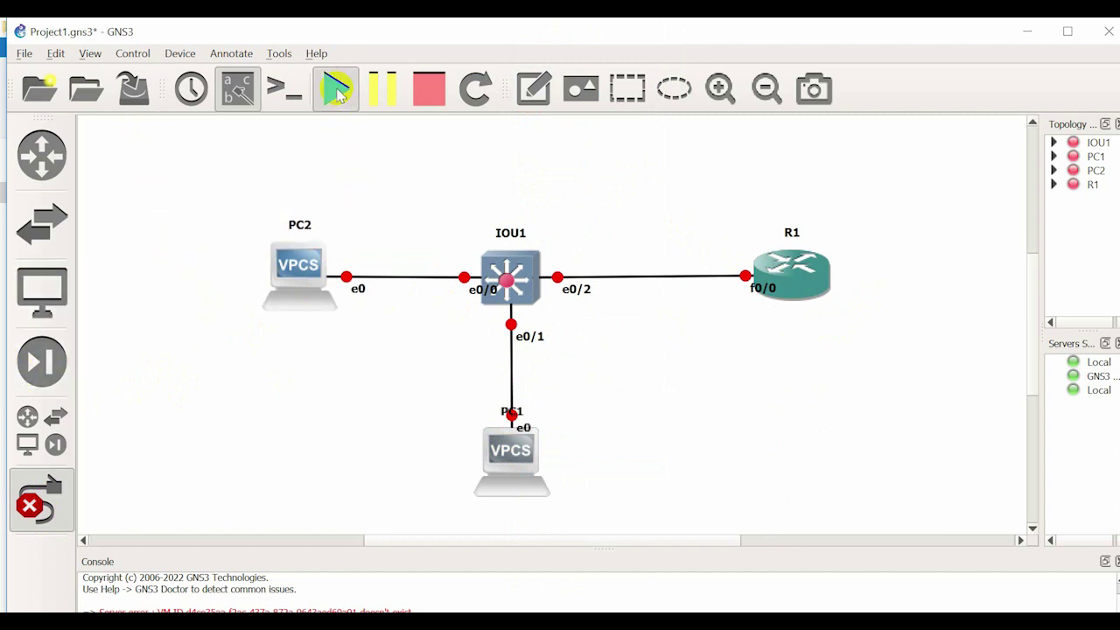
left_click(68, 477)
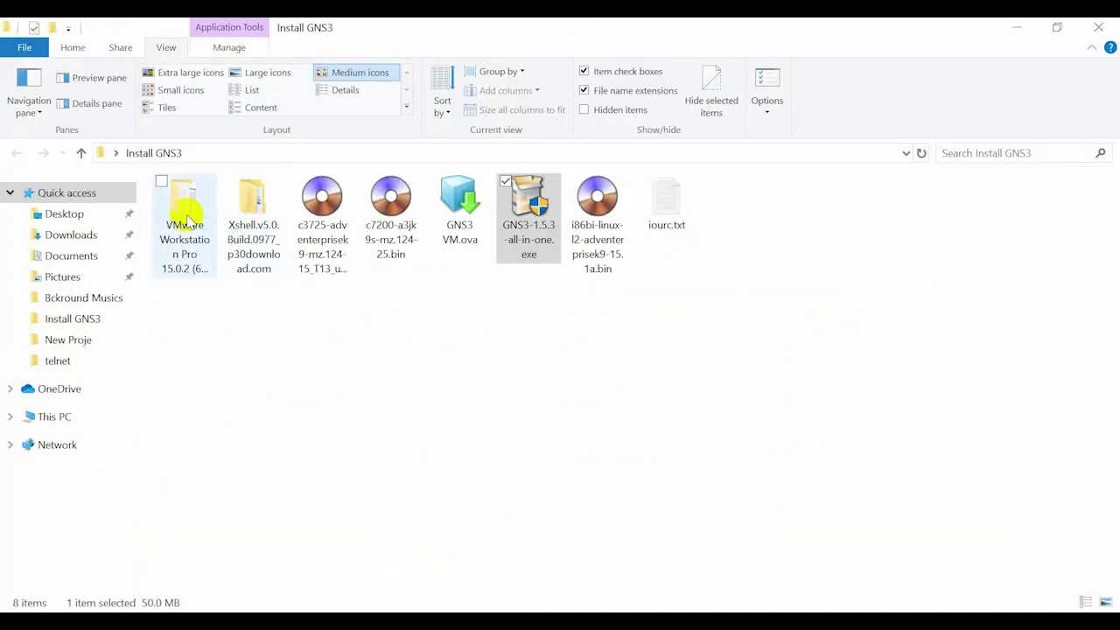
In File Explorer, launch Setup.exe from the nested Xshell.v5.0.Build.0977 folder and proceed with the Commercial setup type to the license agreement
left_click(179, 203)
double_click(254, 210)
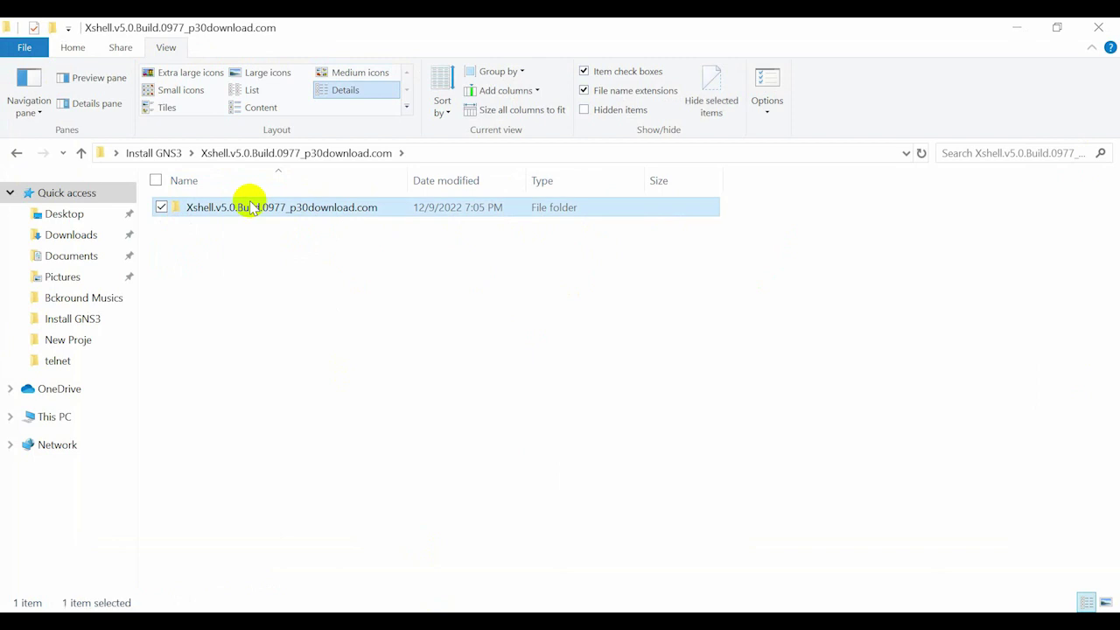
double_click(250, 204)
left_click(213, 285)
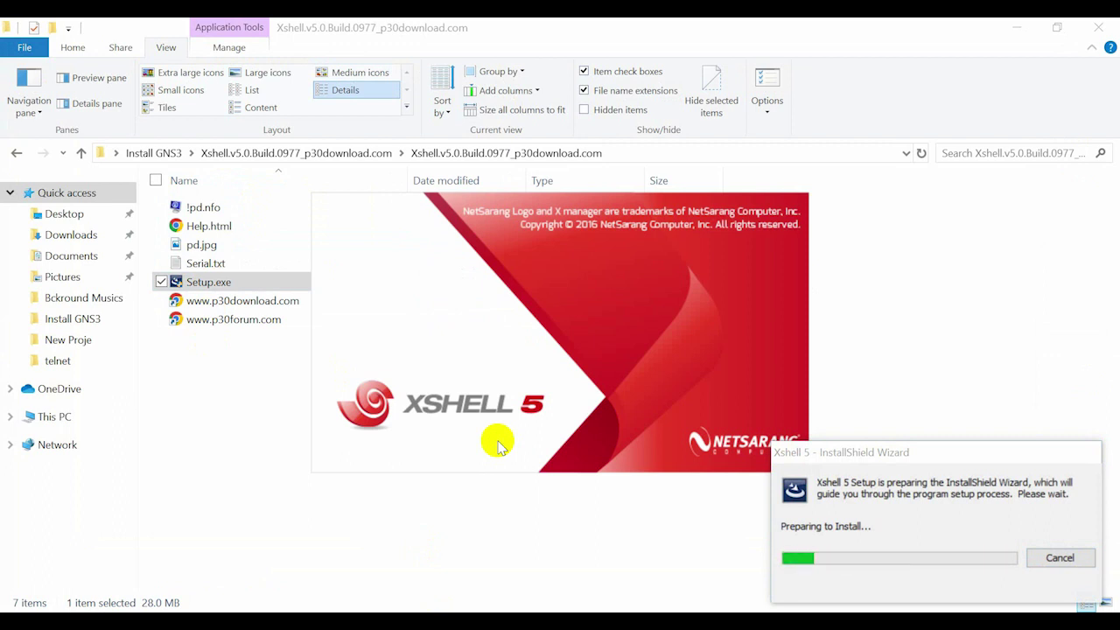
left_click(652, 479)
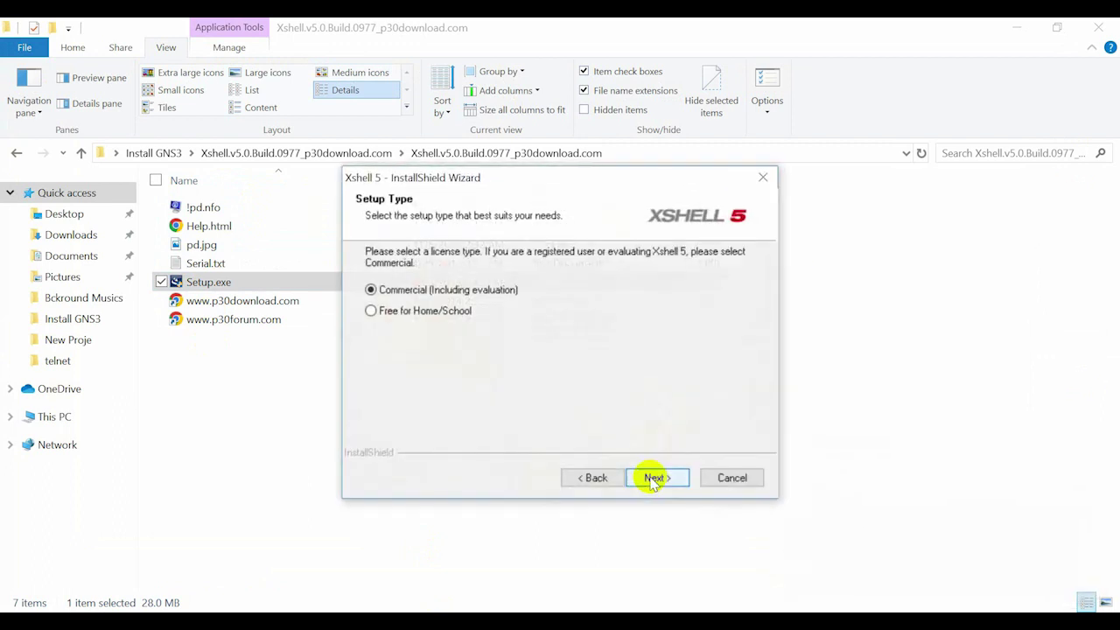
left_click(652, 480)
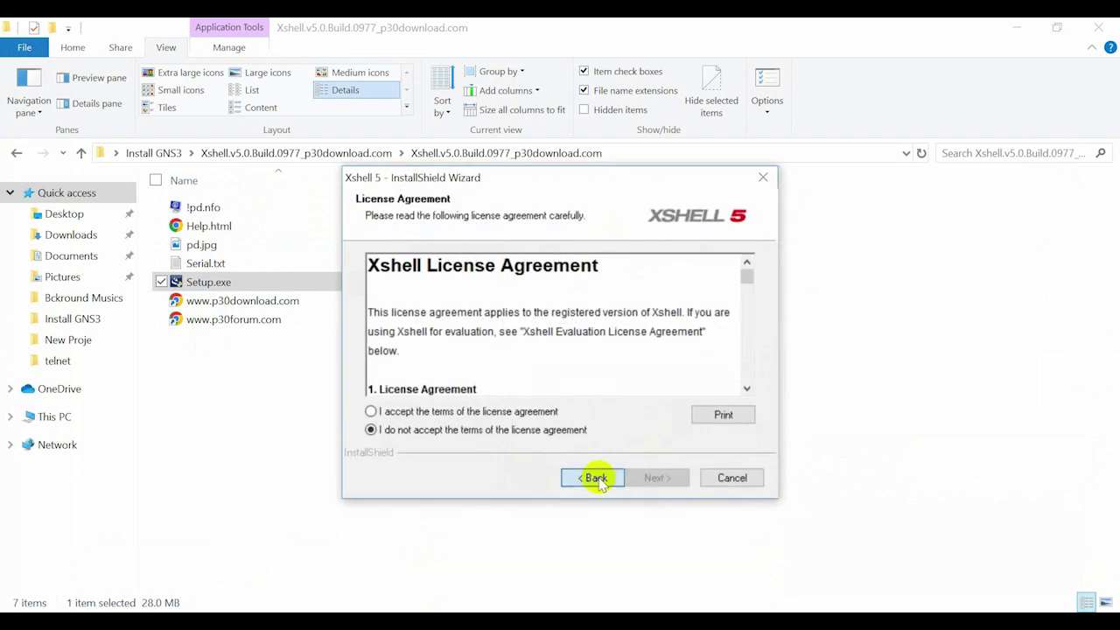